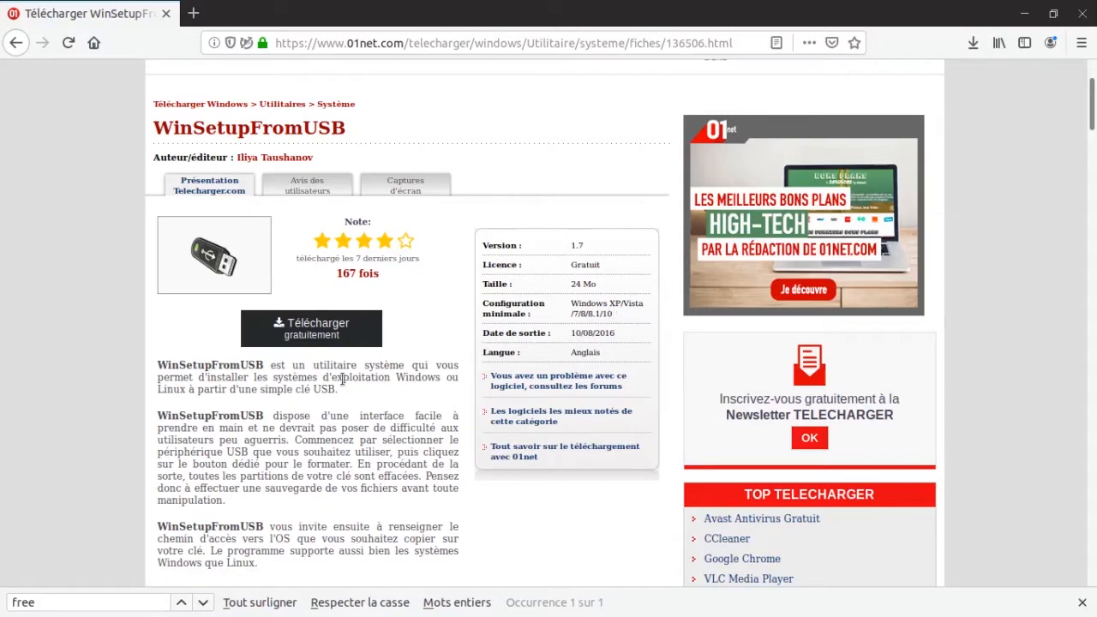
Review the 01net download page, return to the search results and open the winsetupfromusb.com Downloads page.
scroll(342, 379, "down", 2)
scroll(339, 377, "down", 1)
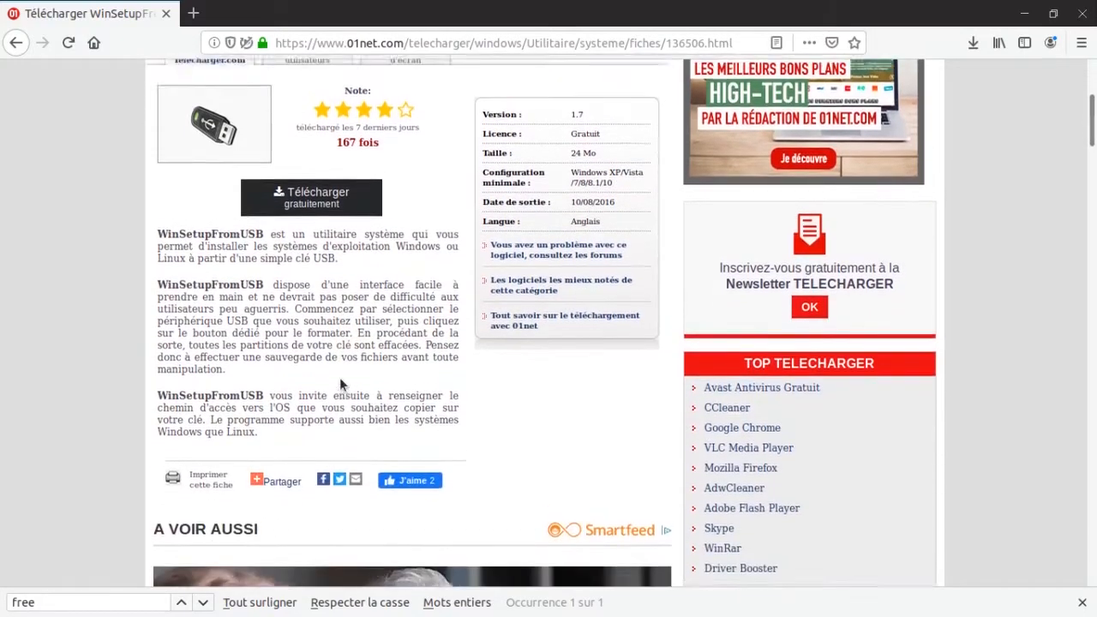
scroll(339, 377, "up", 4)
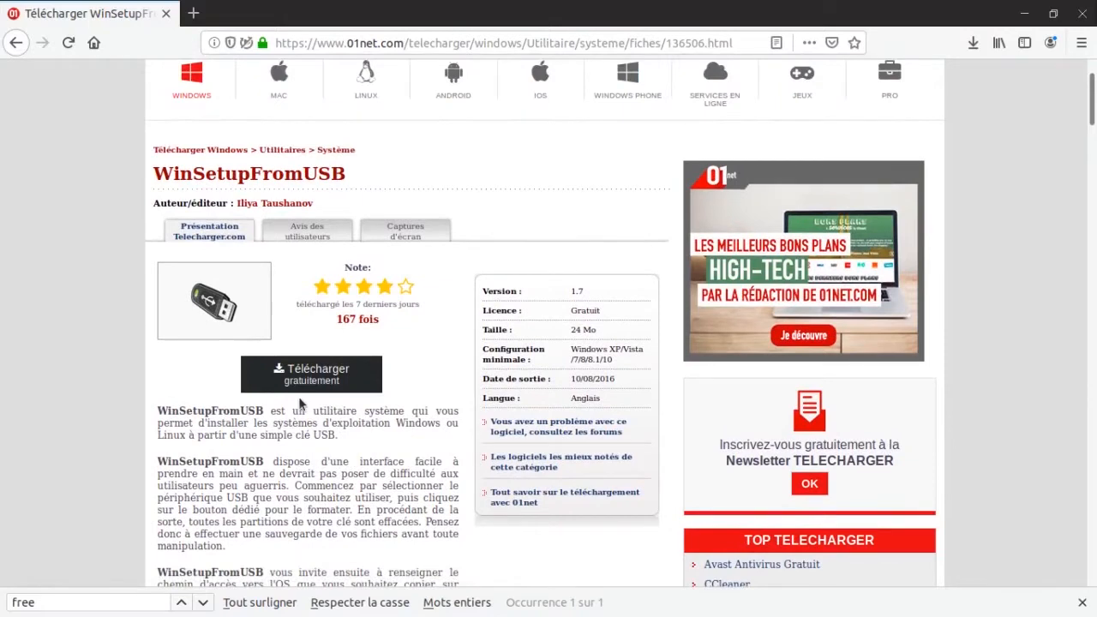
scroll(291, 437, "up", 2)
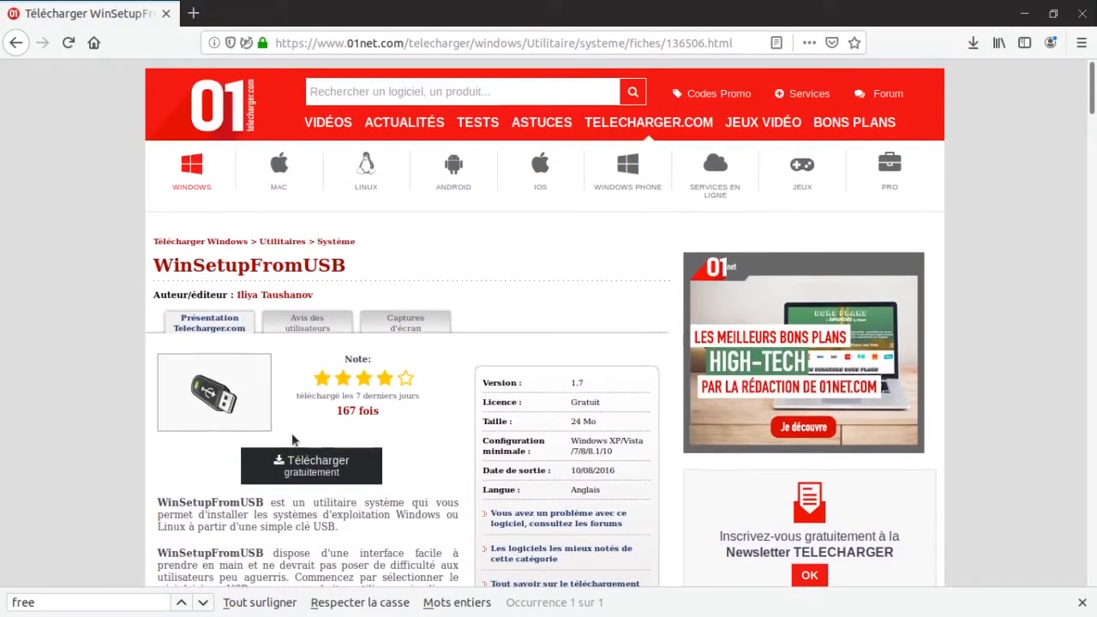
left_click(16, 42)
scroll(252, 450, "down", 2)
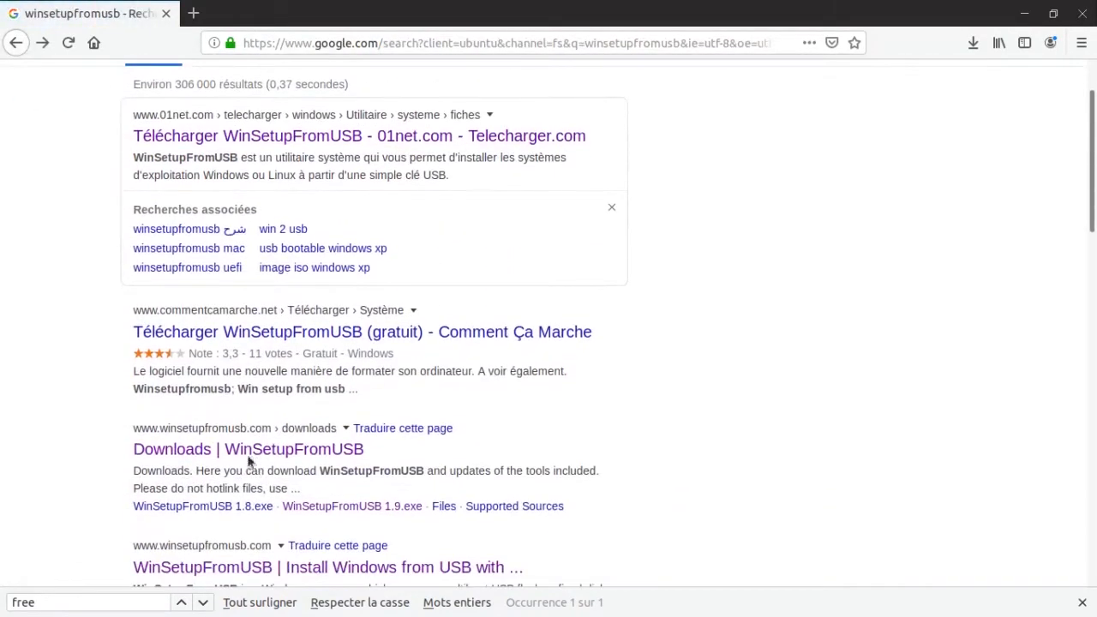
left_click(234, 442)
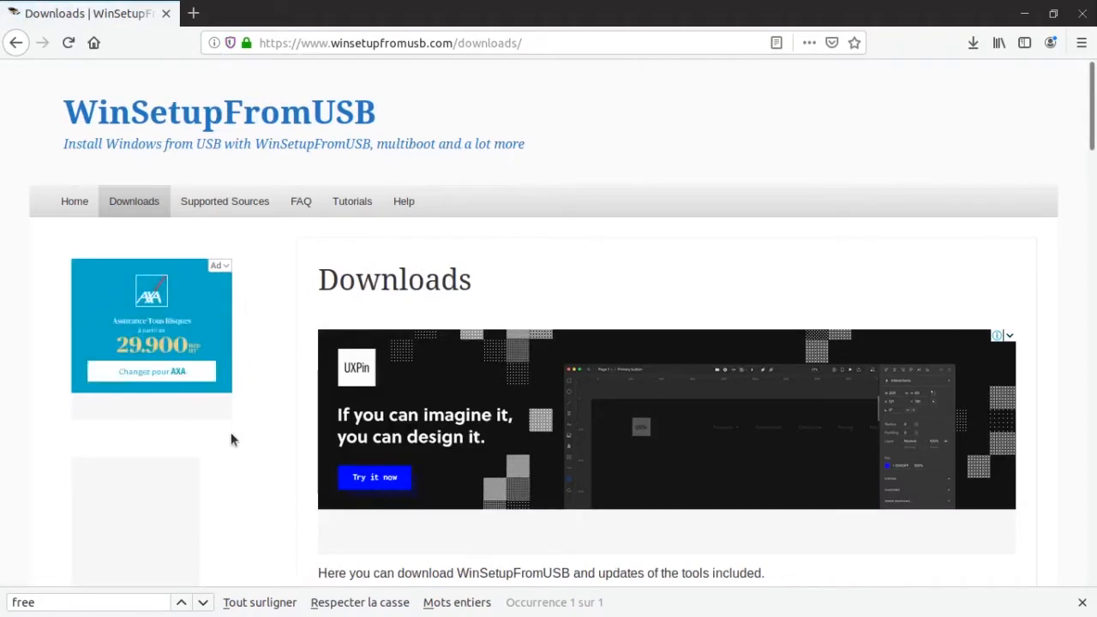
Download WinSetupFromUSB 1.9.exe from the Downloads page and save the file to disk.
scroll(468, 510, "down", 4)
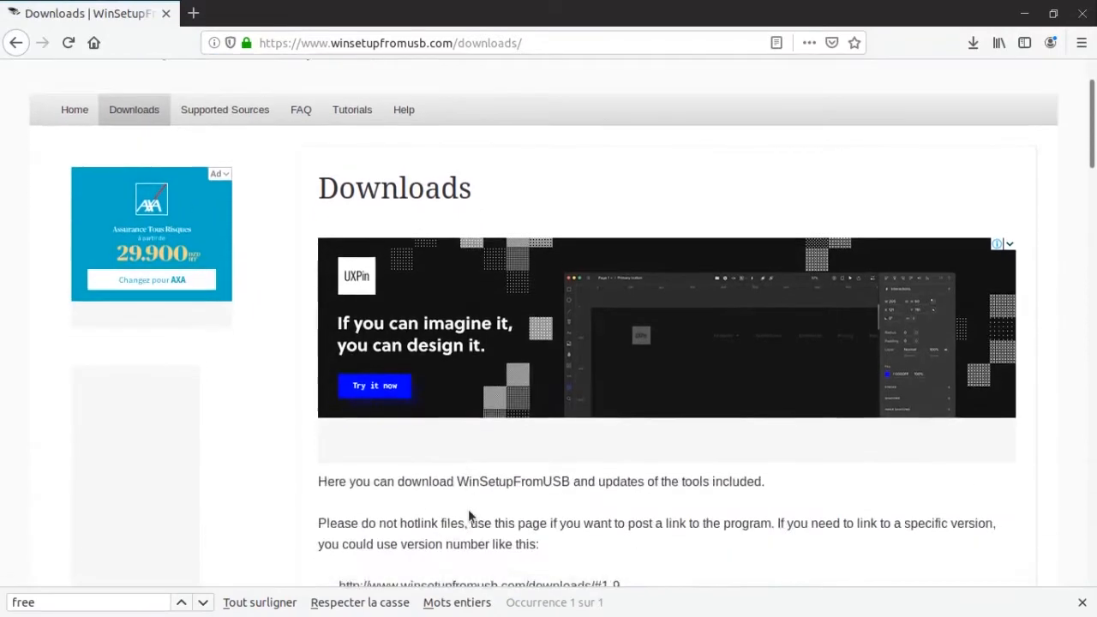
scroll(468, 509, "down", 8)
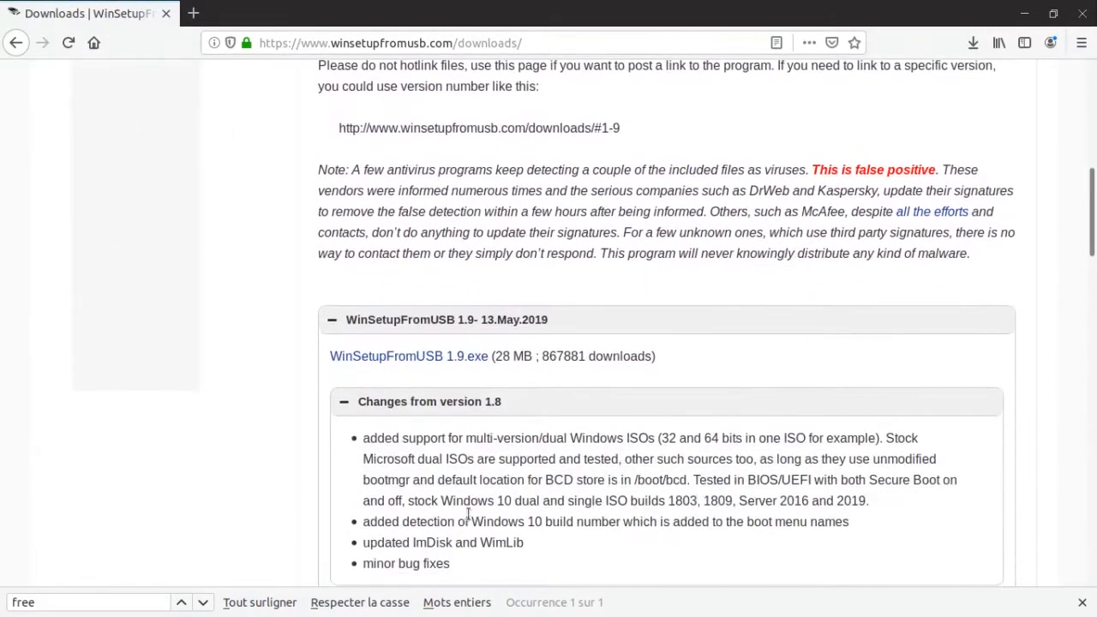
left_click(416, 361)
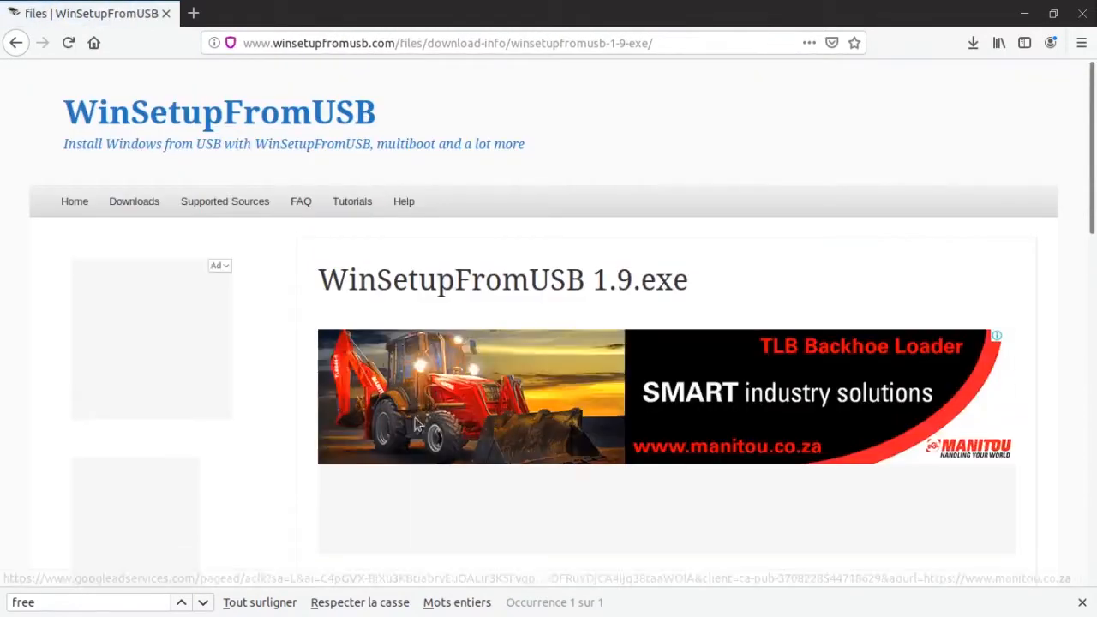
scroll(409, 445, "down", 9)
left_click(394, 394)
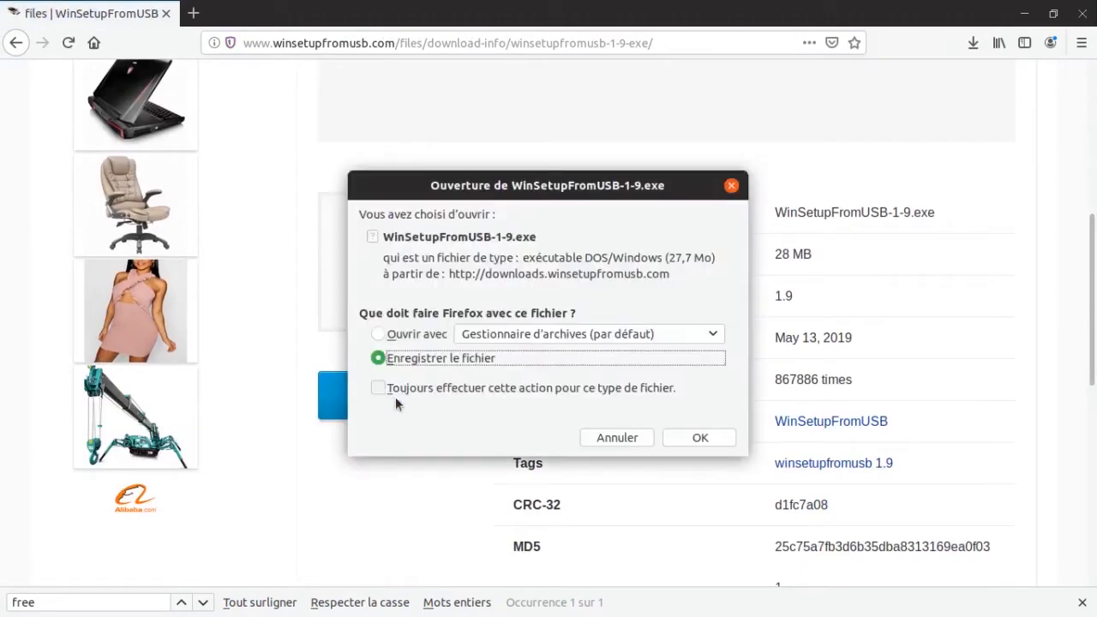
left_click(697, 438)
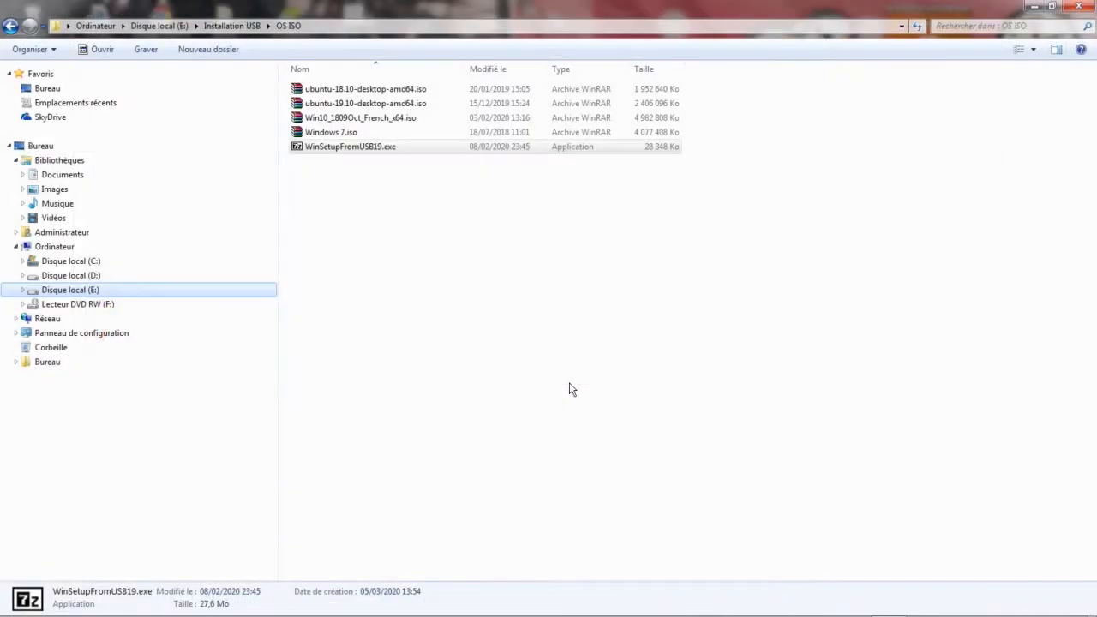
Extract WinSetupFromUSB19.exe into E:\Installation USB\OS ISO and launch WinSetupFromUSB_1-9_x64.exe from the extracted folder.
double_click(390, 150)
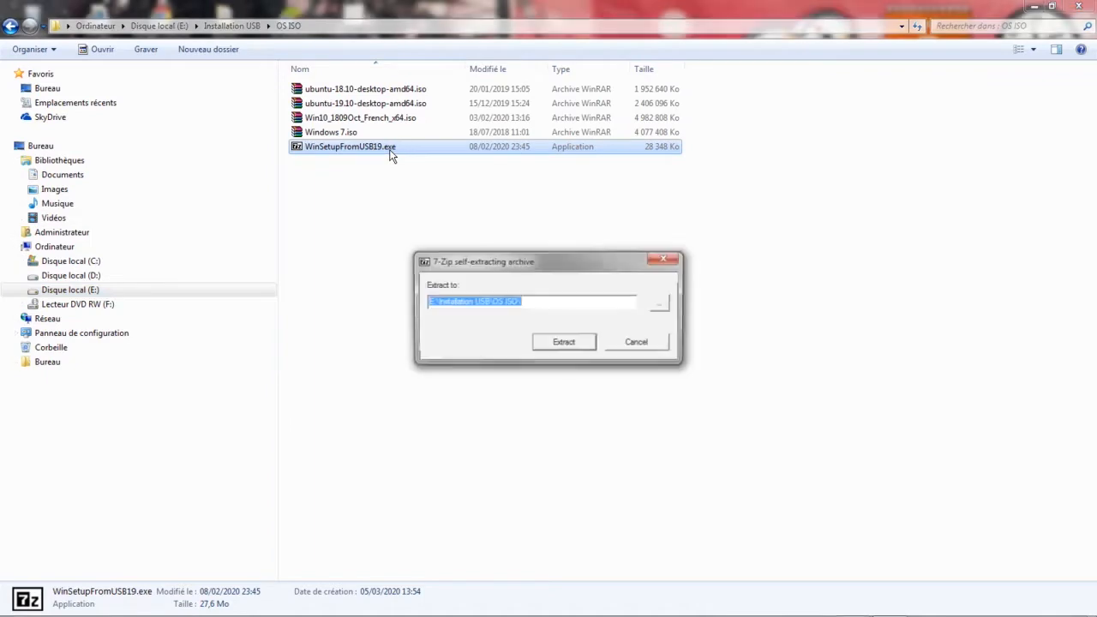
left_click(561, 344)
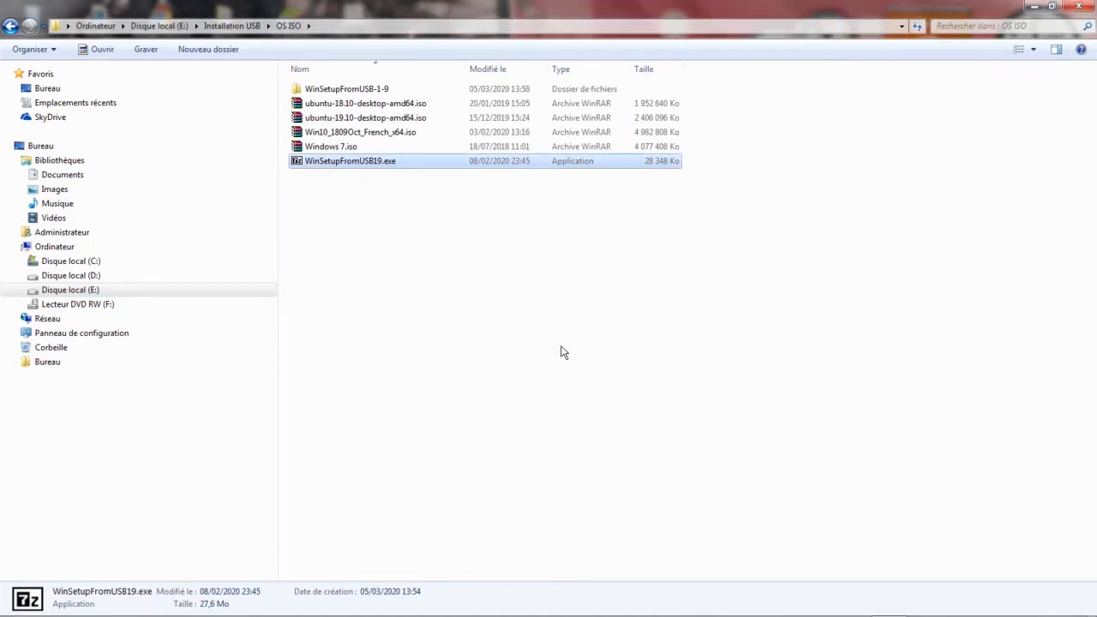
double_click(336, 90)
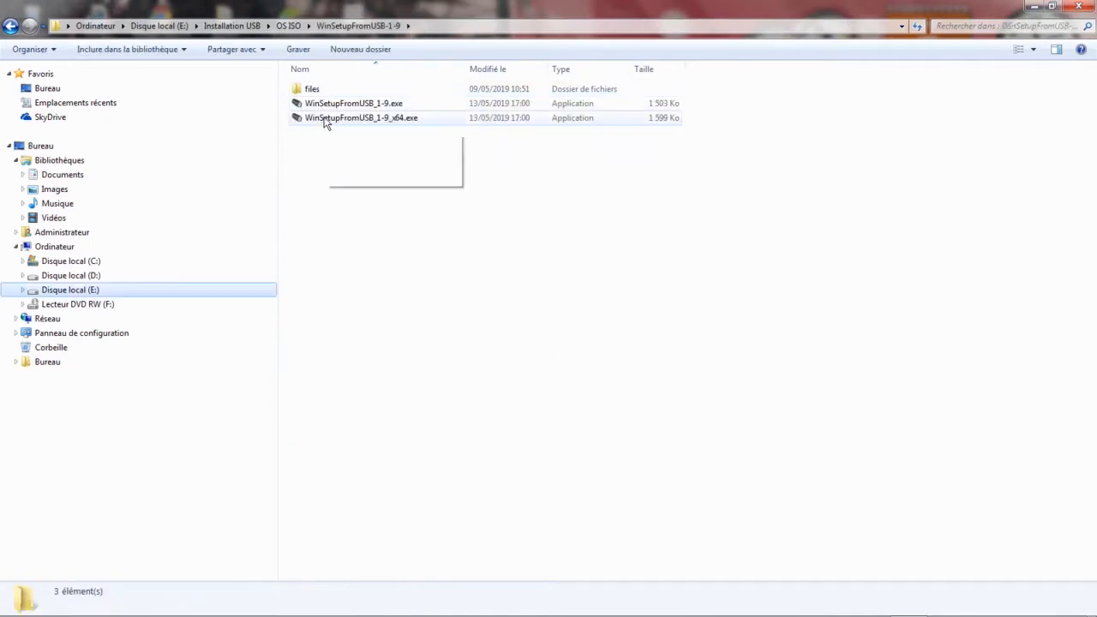
left_click(328, 120)
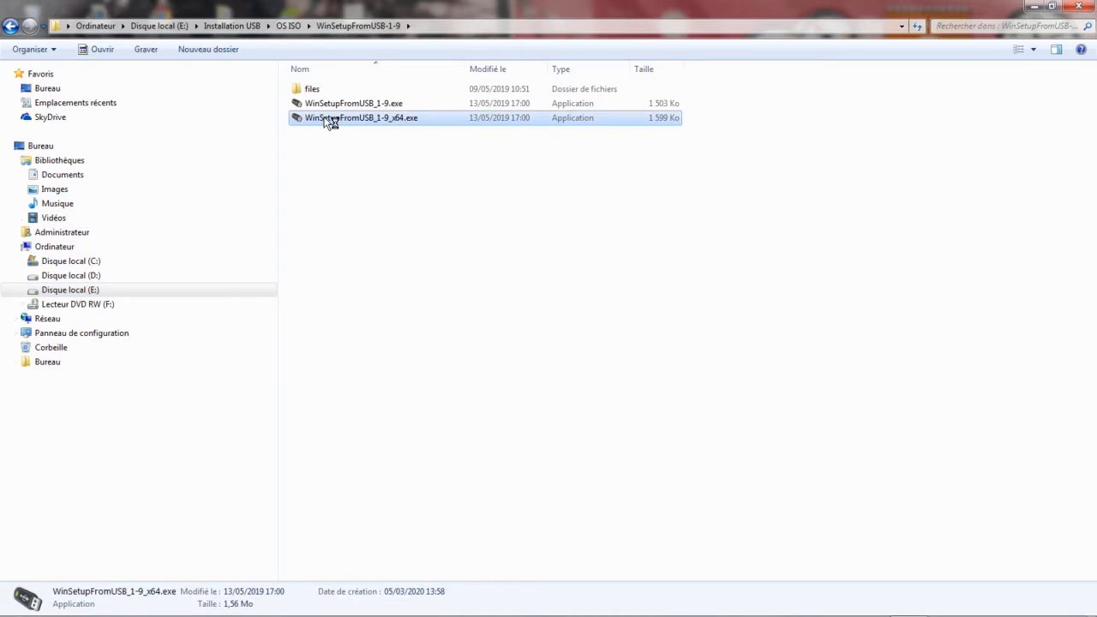
double_click(330, 121)
left_click_drag(326, 113, 471, 118)
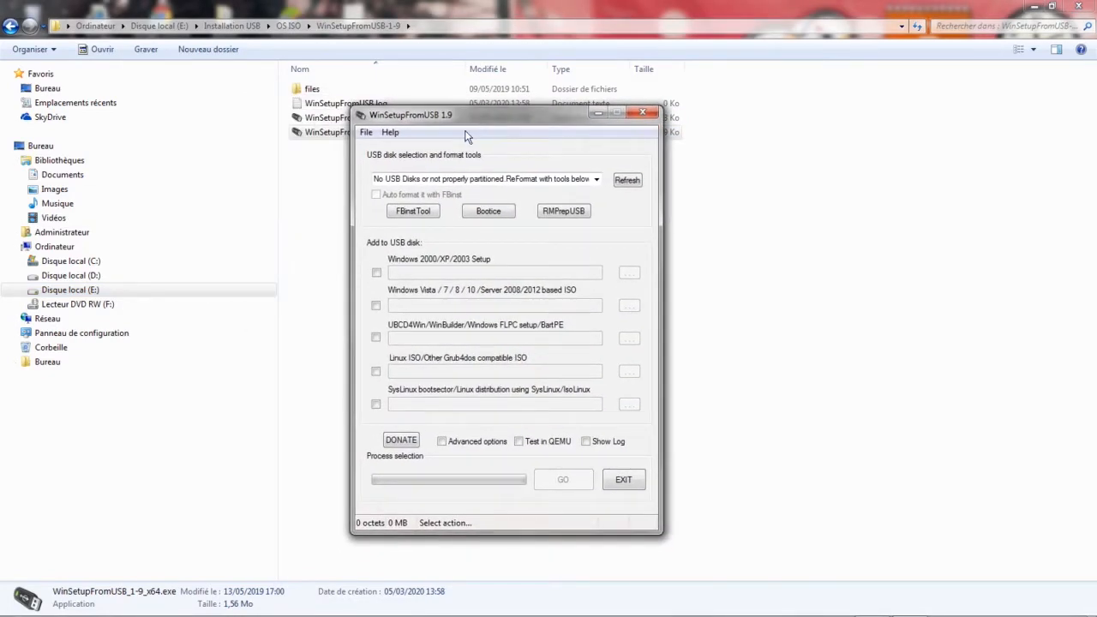
Choose the Kingston DataTraveler 2.0 (H:) as the USB disk and enable FBinst auto-formatting as NTFS.
left_click(597, 184)
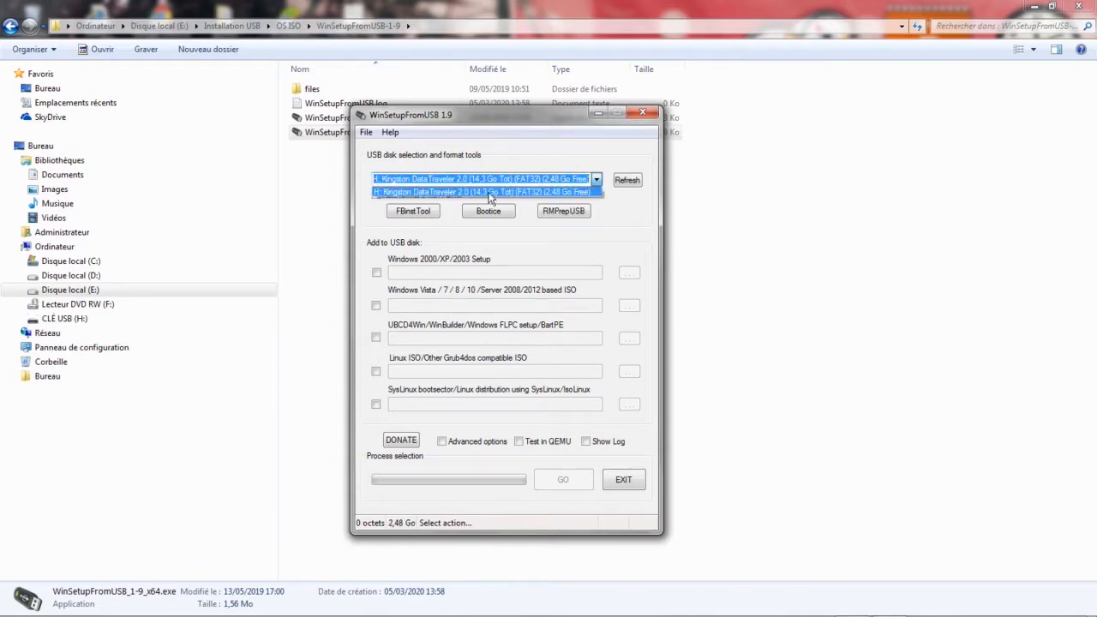
left_click(631, 247)
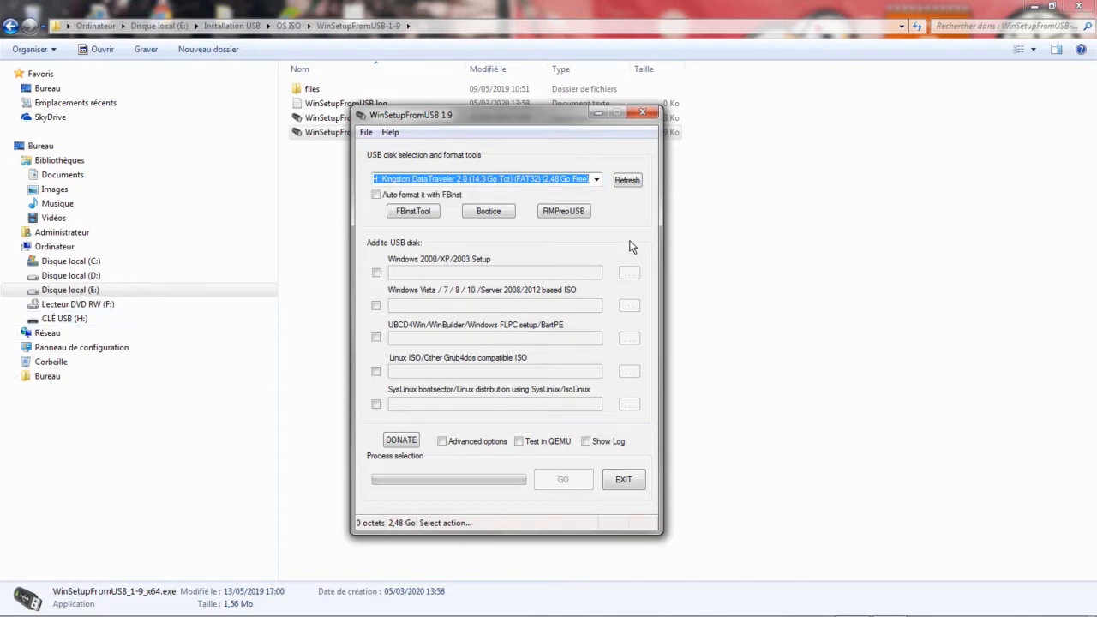
left_click(375, 194)
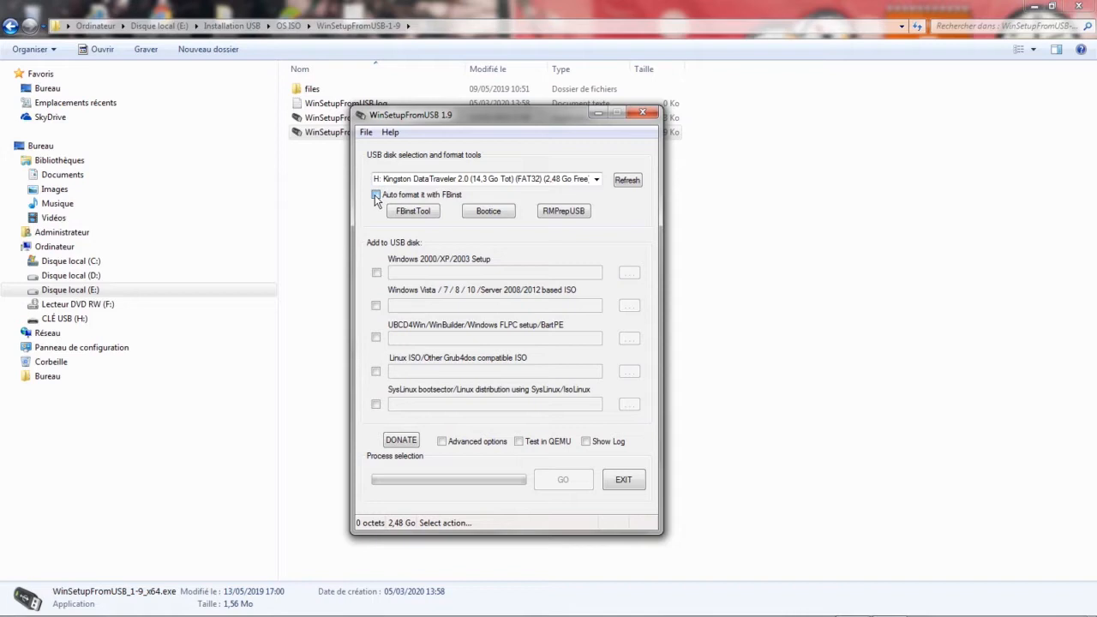
left_click(375, 196)
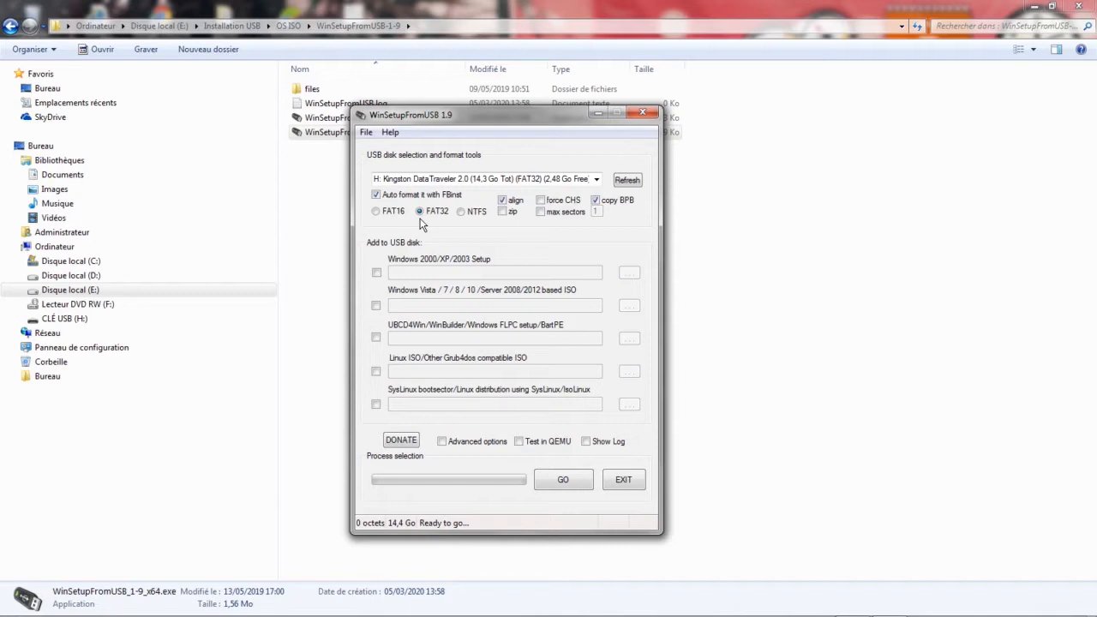
left_click(462, 212)
Check the file size of Win10_1809Oct_French_x64.iso in the OS ISO folder through its properties.
left_click(288, 25)
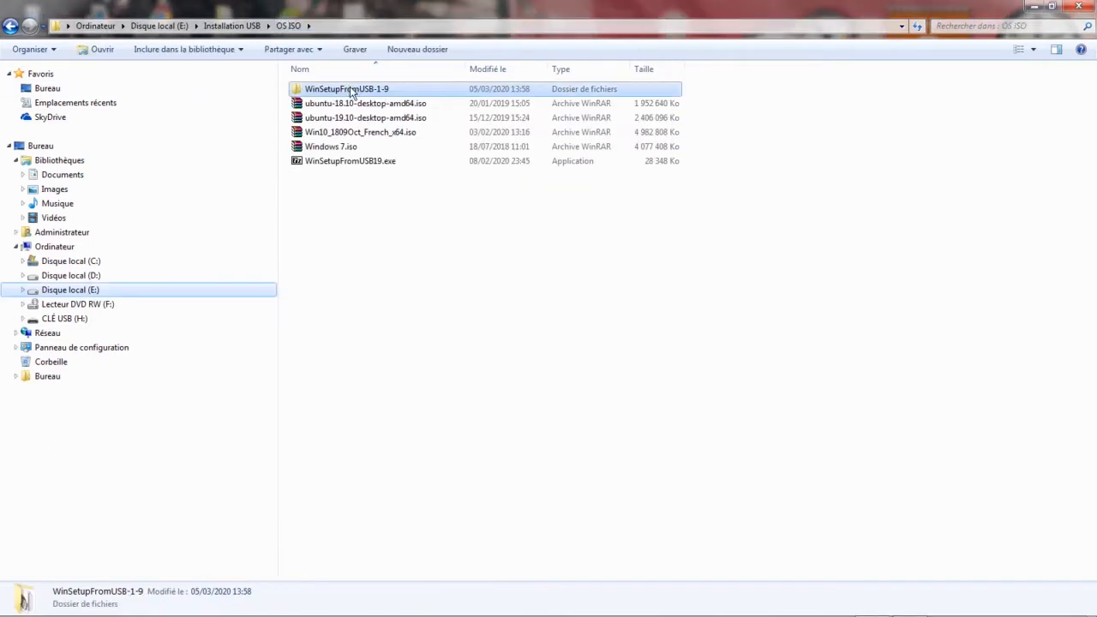
right_click(662, 134)
left_click(719, 494)
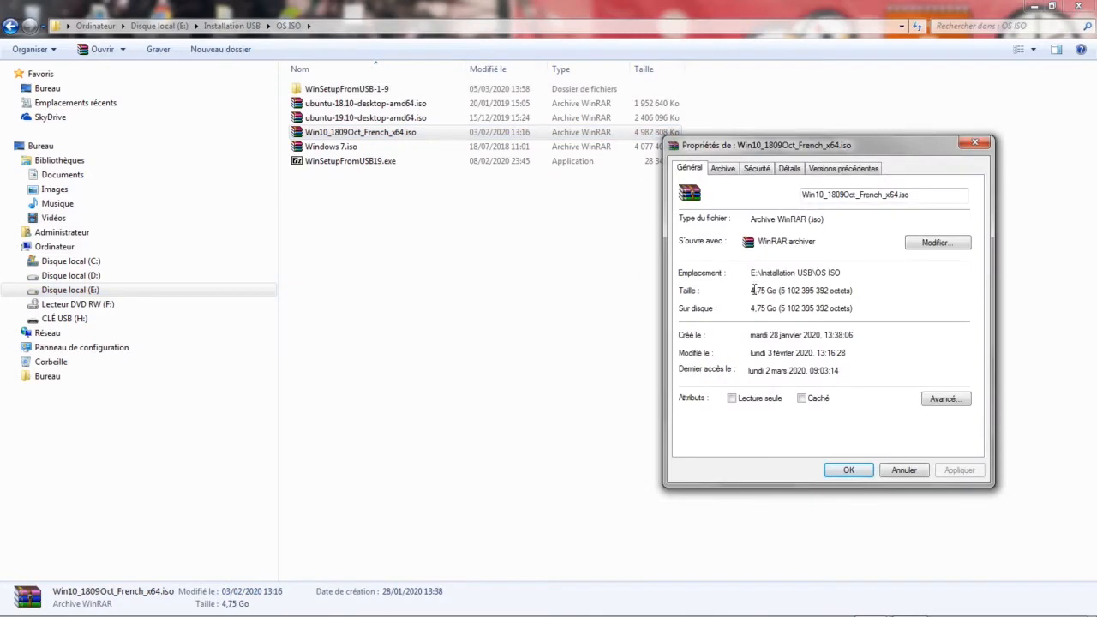
left_click(902, 470)
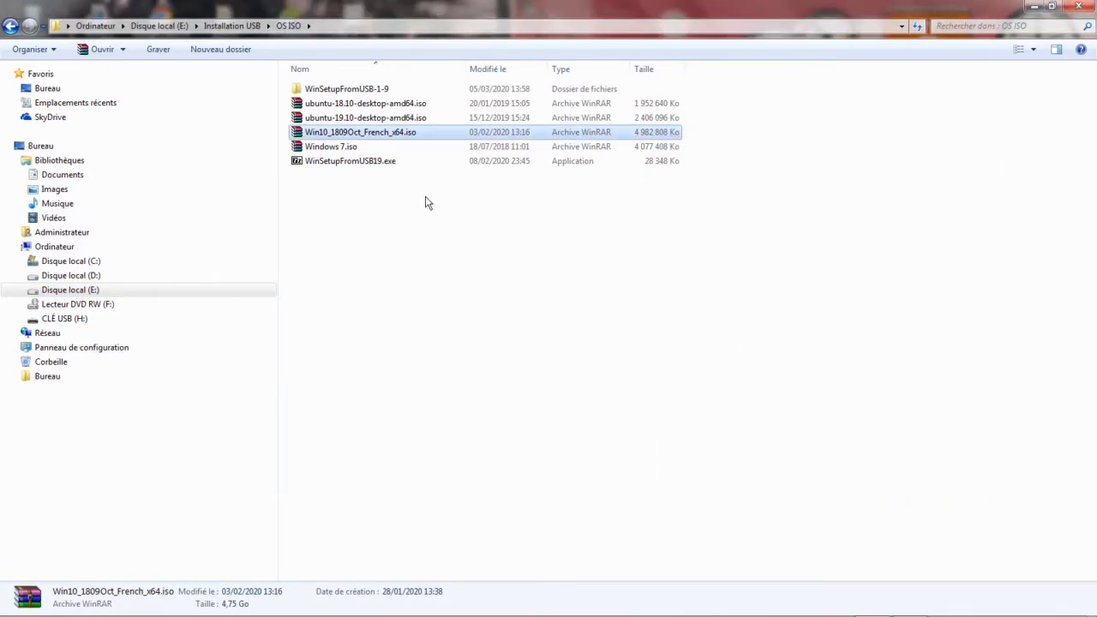
Back in WinSetupFromUSB, enable the Windows Vista/7/8/10 ISO source, accept the UEFI notice and choose Windows 7.iso.
key("alt")
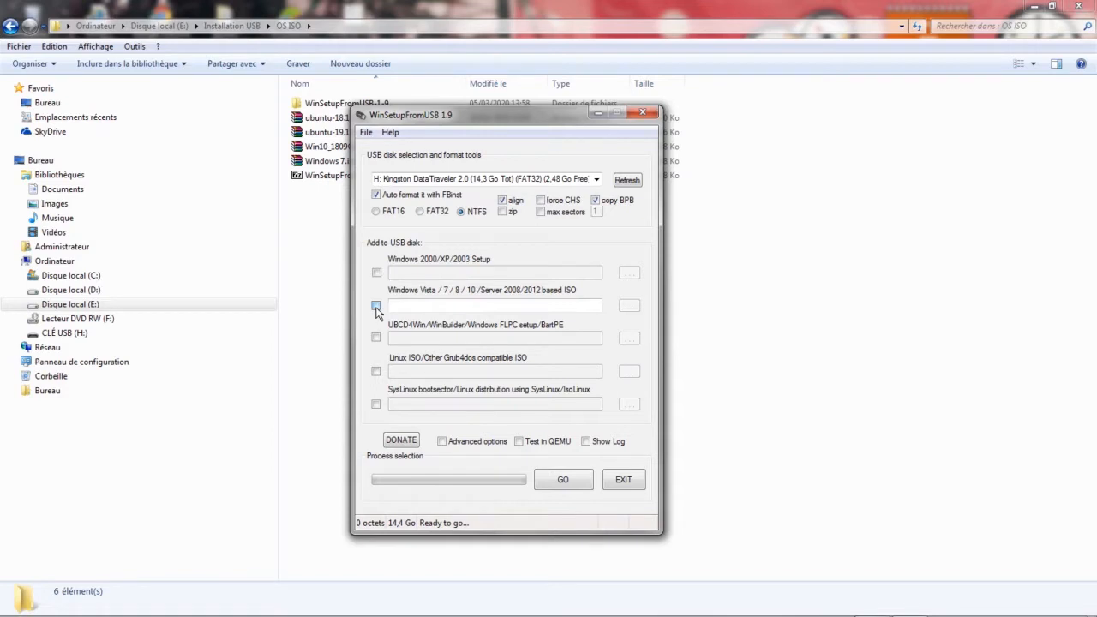
left_click(376, 307)
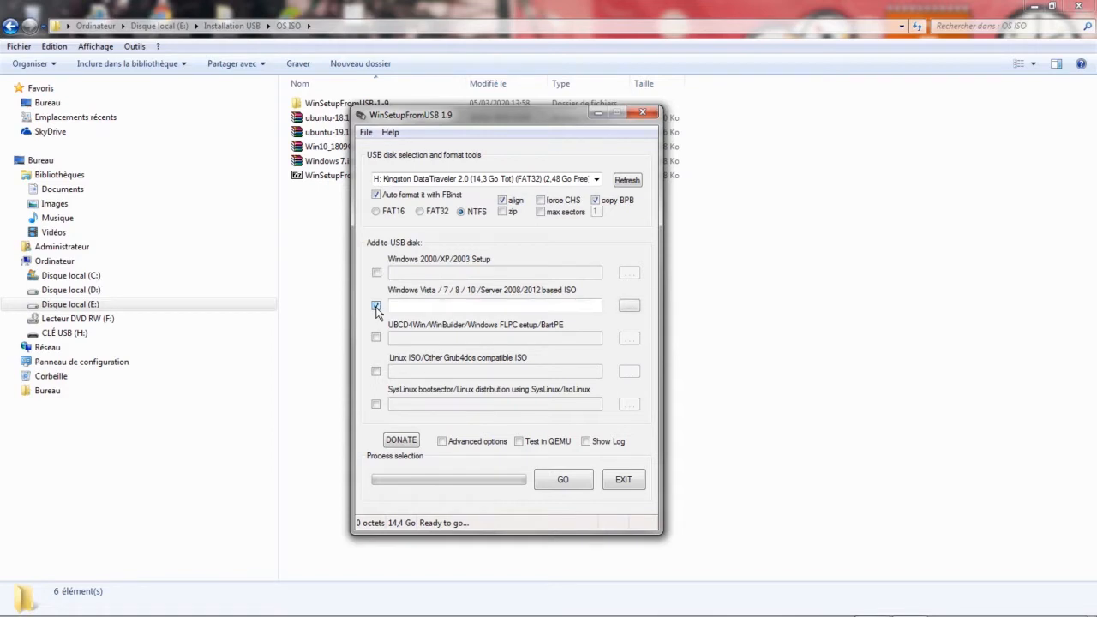
left_click(628, 305)
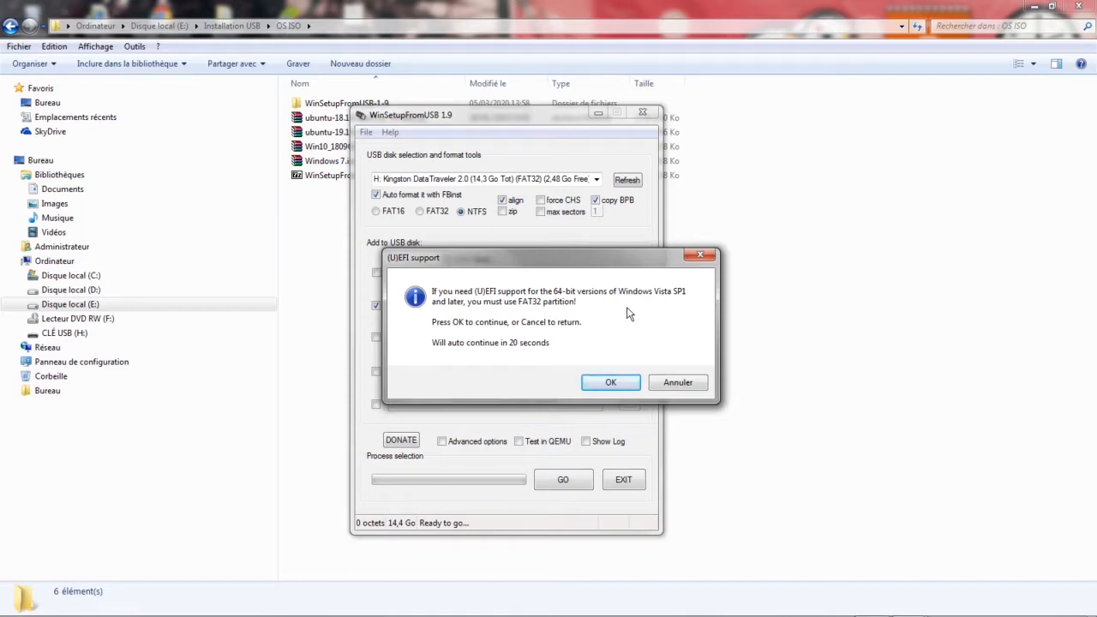
left_click(608, 383)
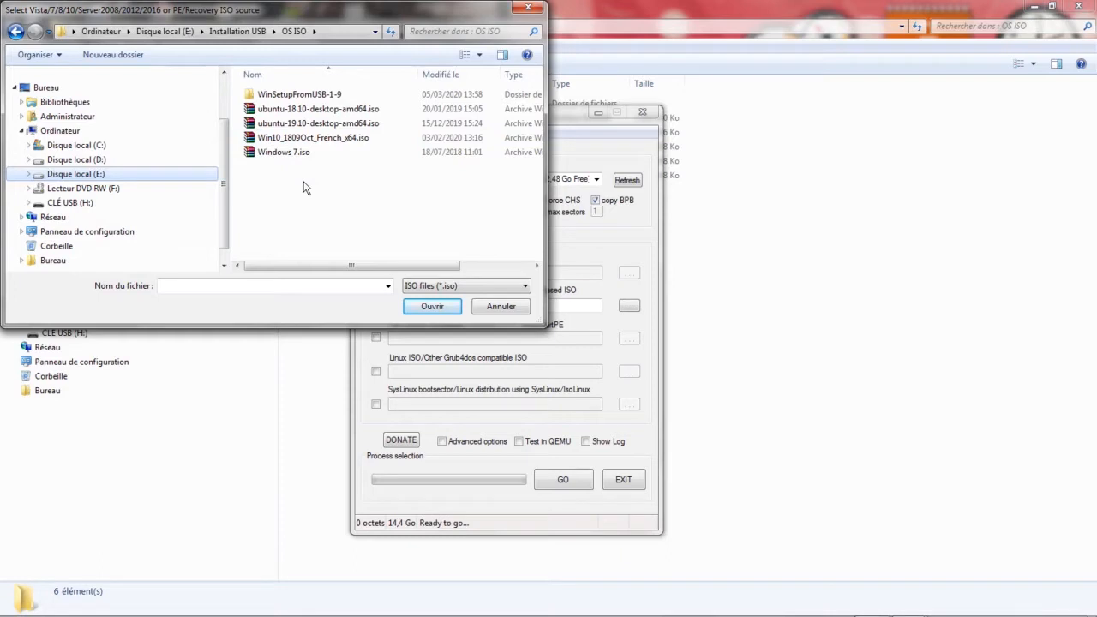
left_click(291, 160)
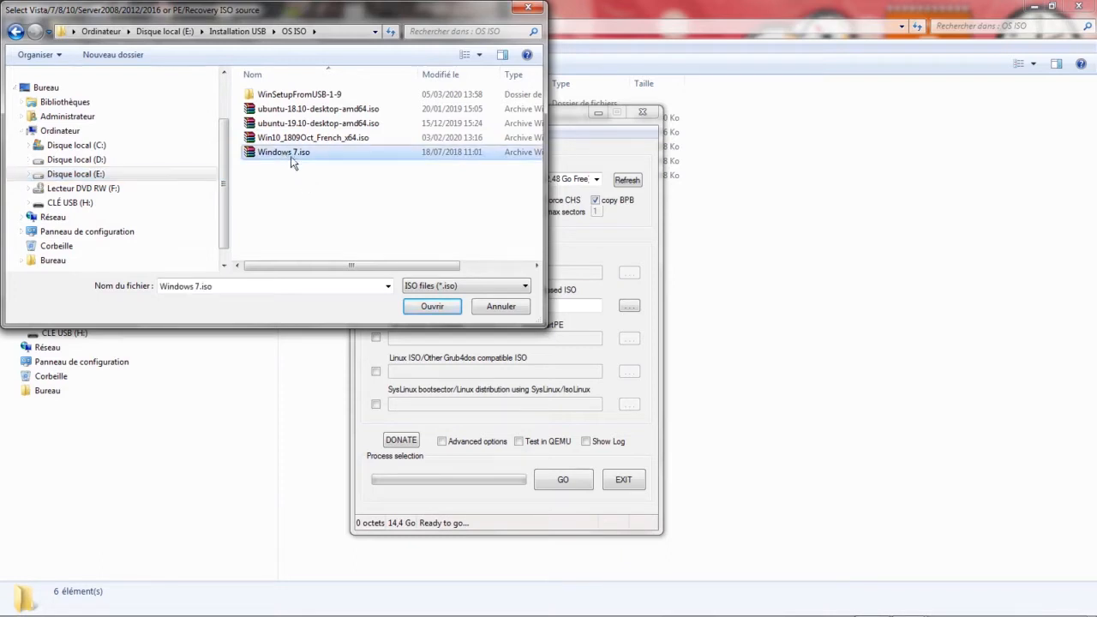
left_click(433, 306)
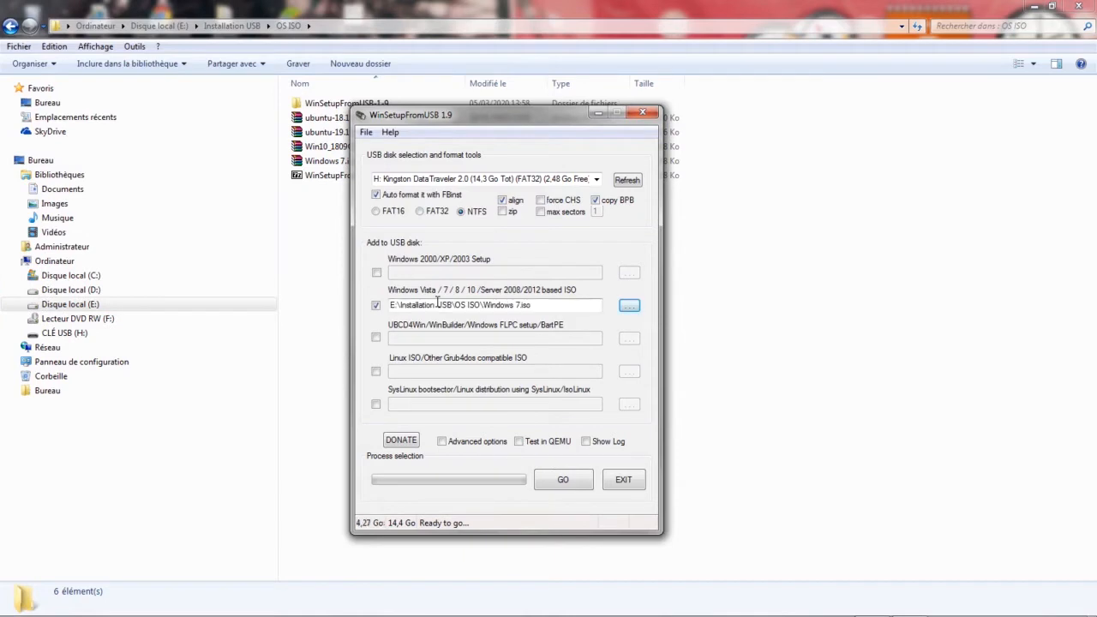
Show the log window and view its most recent entries.
left_click(586, 441)
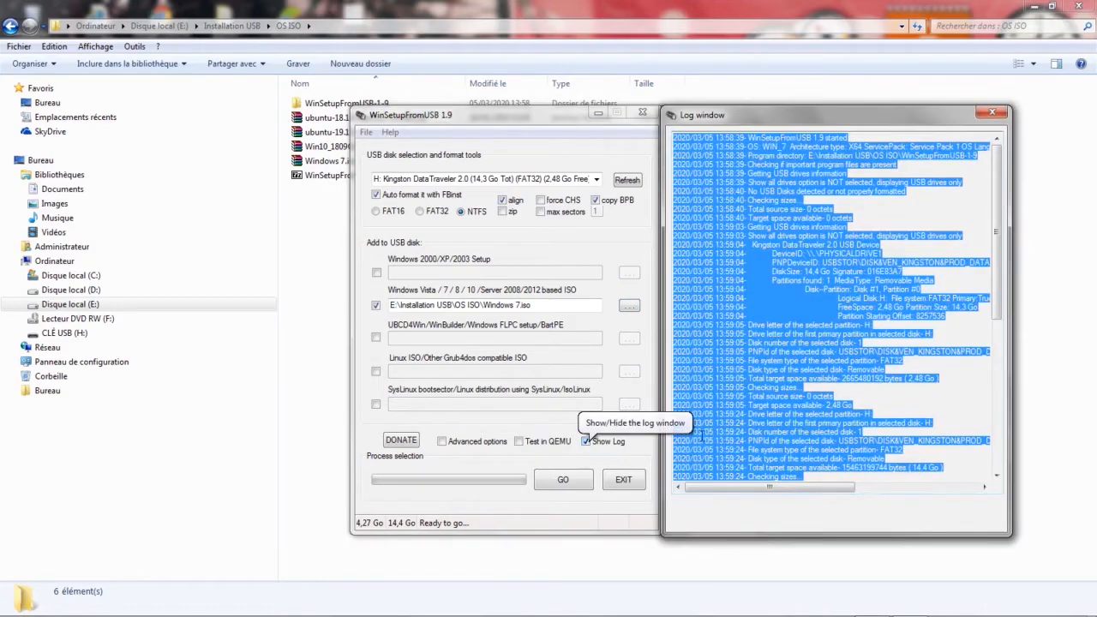
left_click_drag(997, 302, 1002, 478)
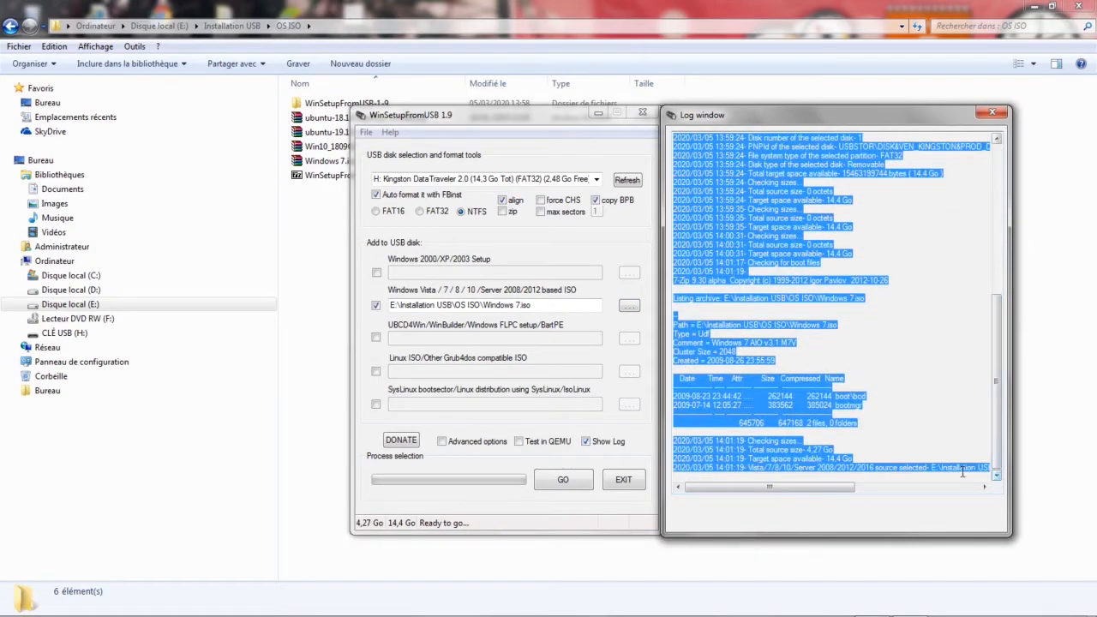
left_click(962, 471)
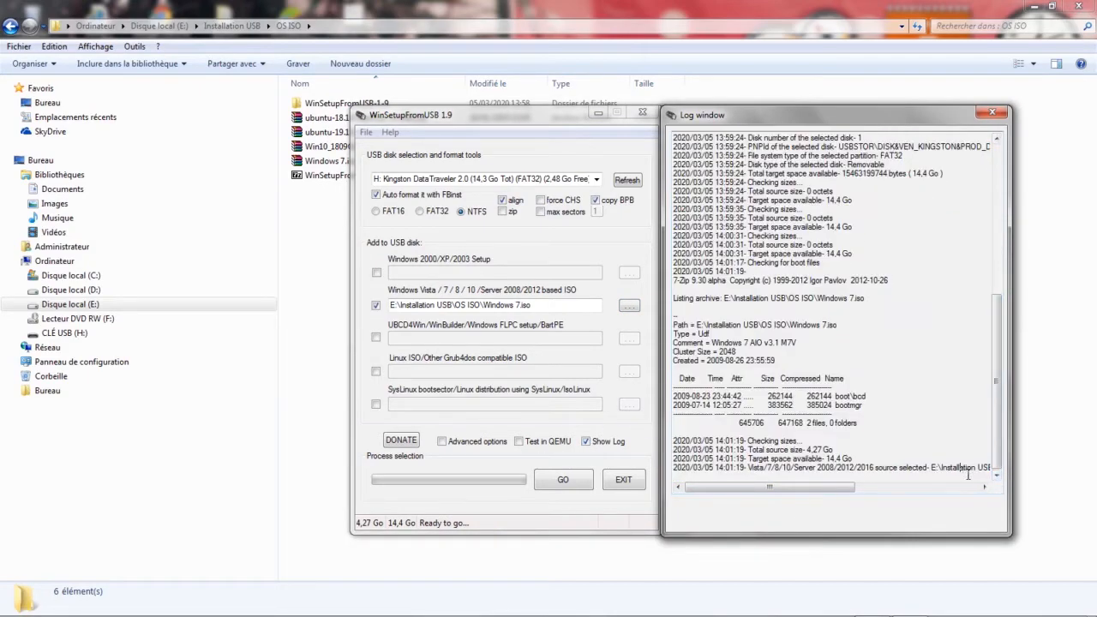
Start writing the USB disk, accept erasing all data on drive H:, acknowledge completion and close the log window.
left_click(571, 485)
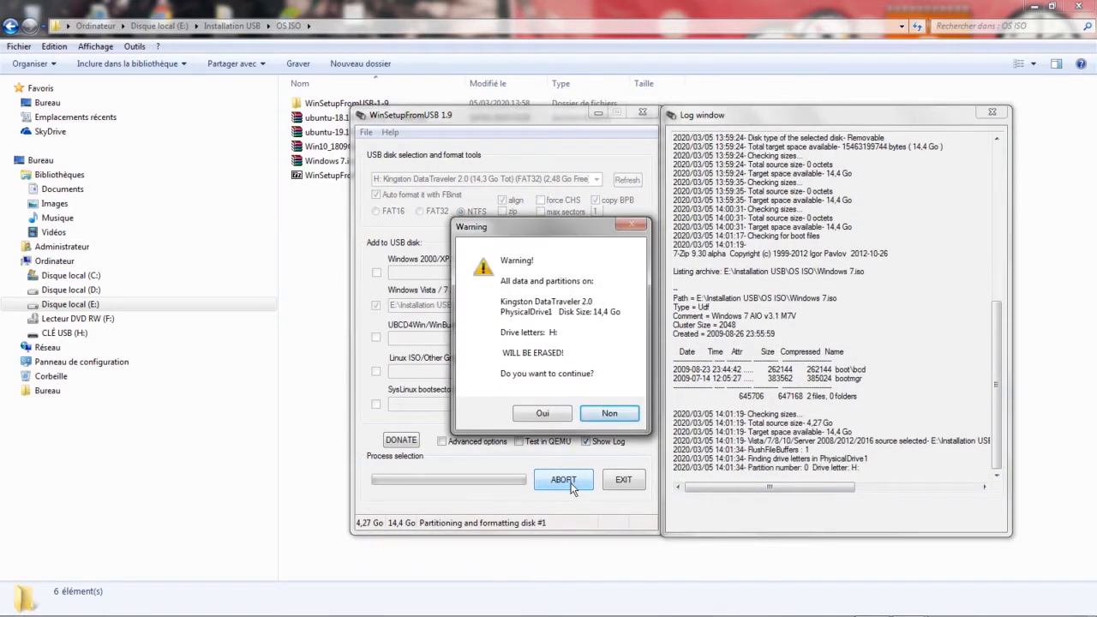
left_click(541, 415)
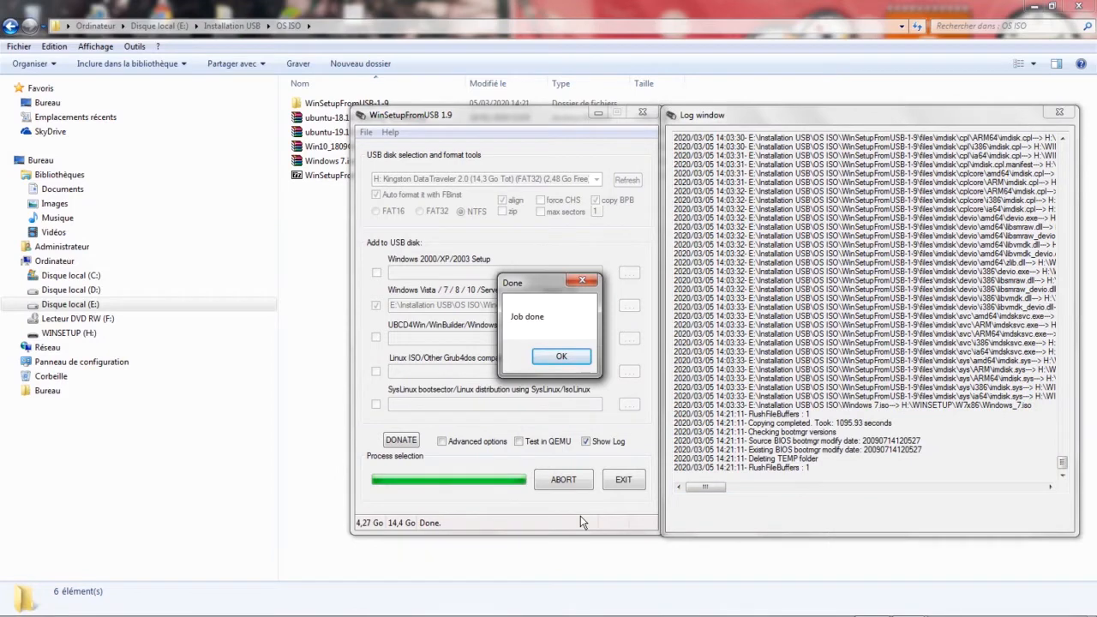
left_click(559, 356)
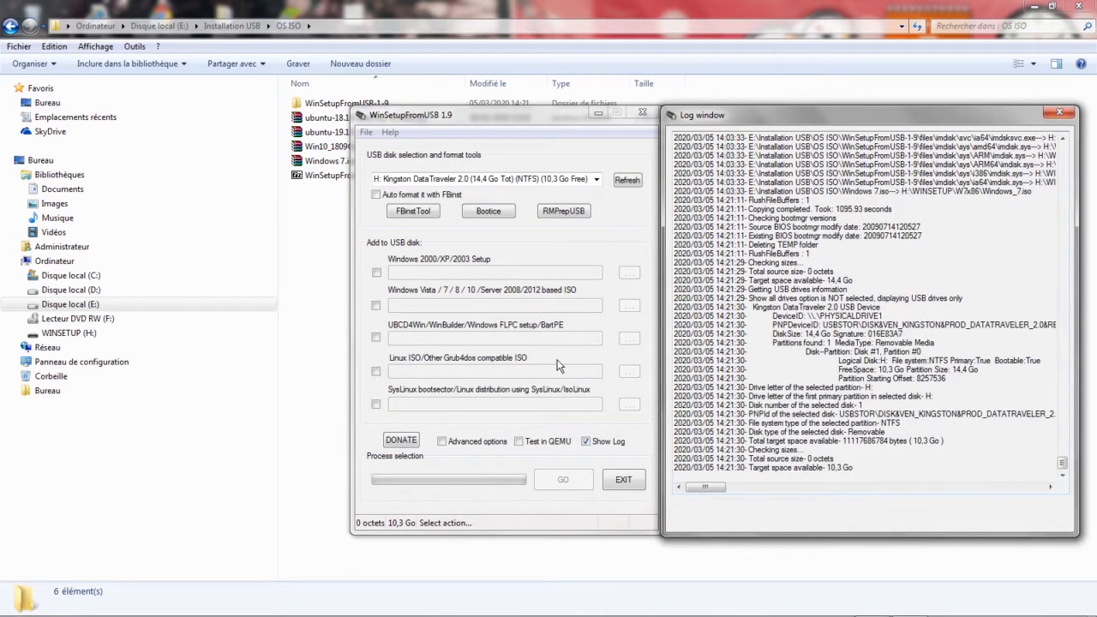
left_click(1060, 116)
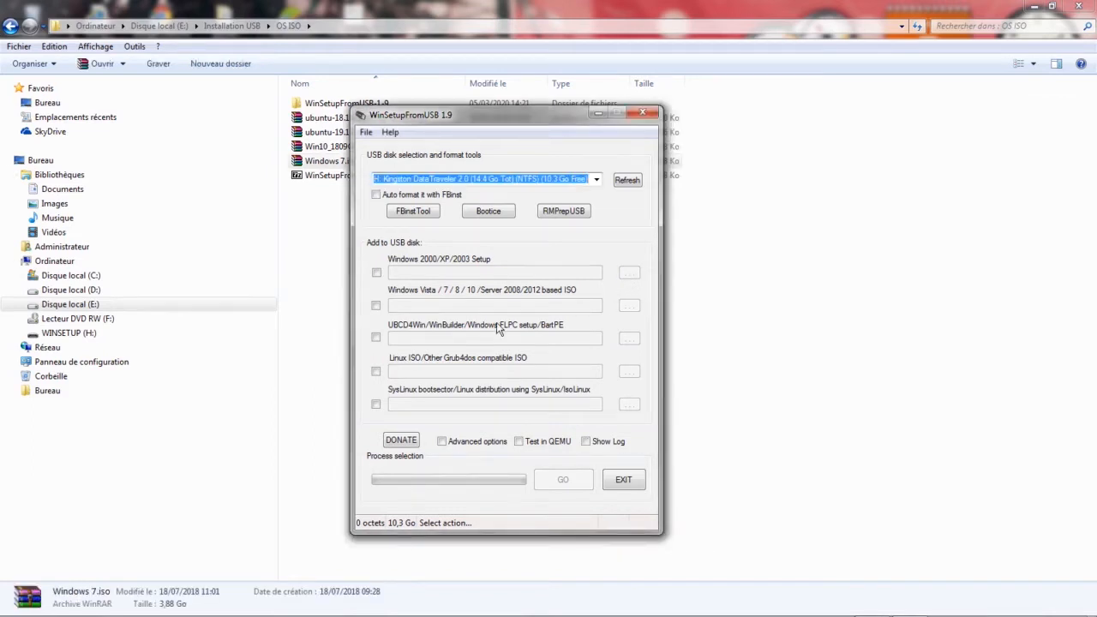
Test booting USB drive H: in QEMU.
left_click(518, 442)
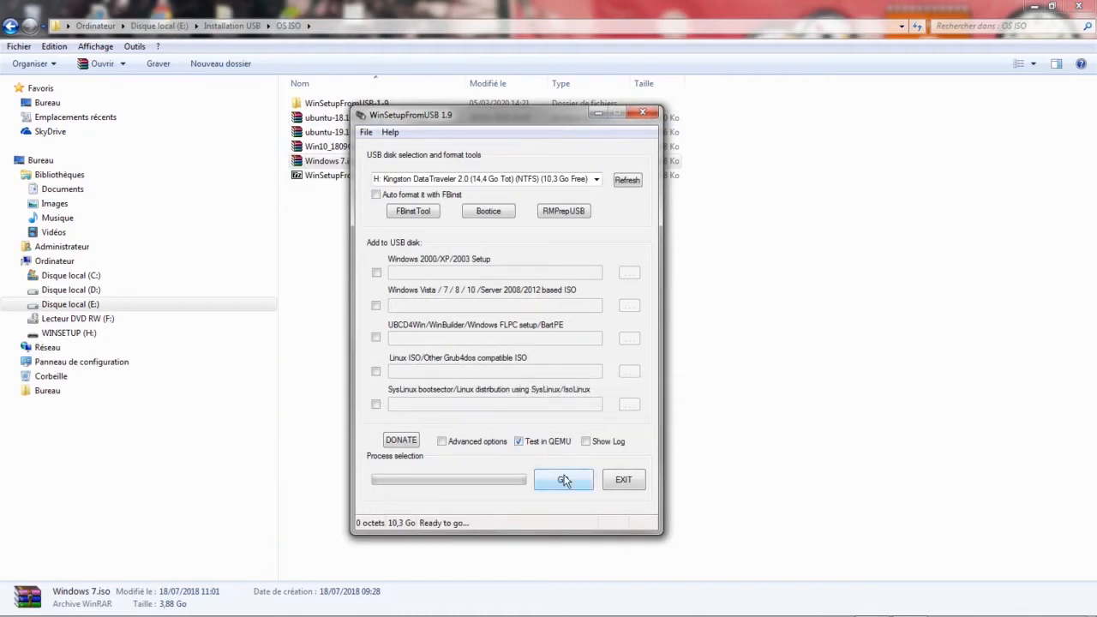
left_click(563, 480)
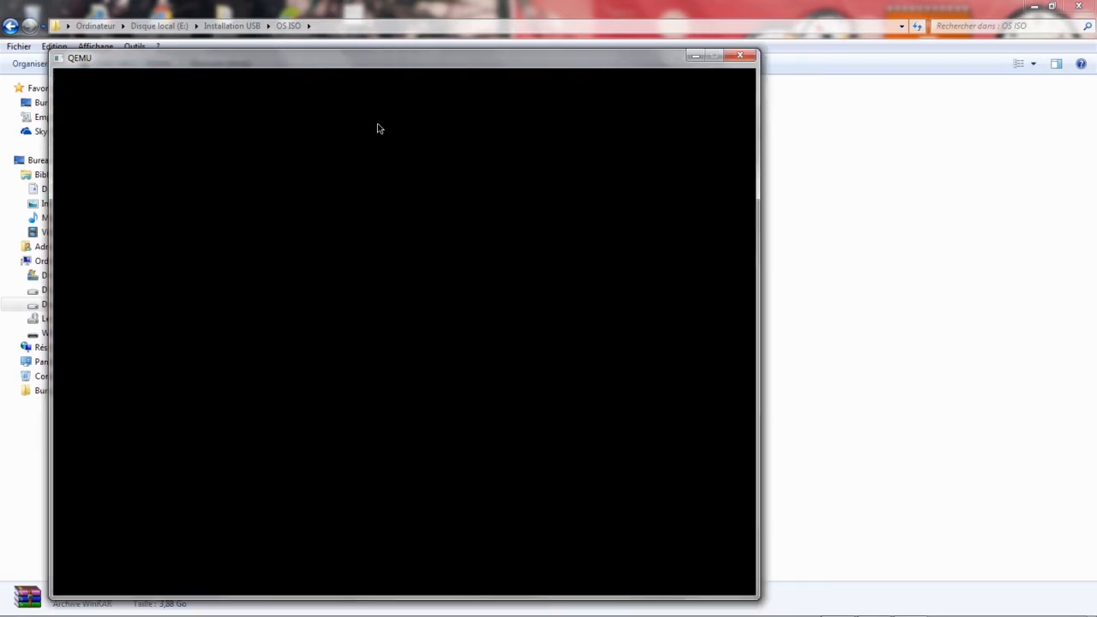
key("Down")
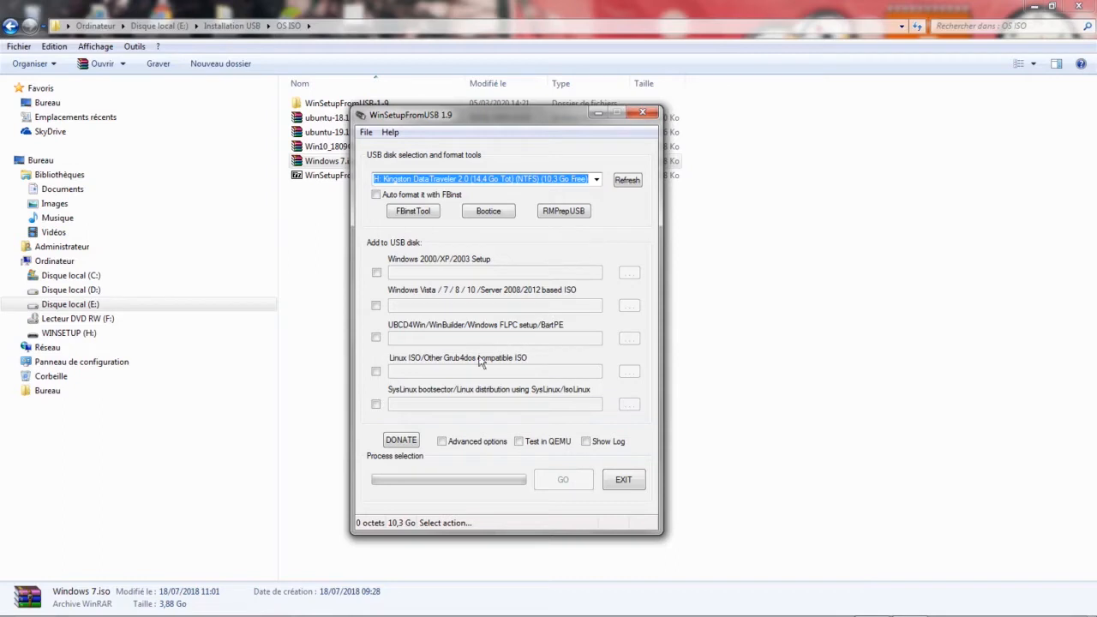
Enable the Linux ISO/Other Grub4dos compatible ISO source and choose ubuntu-18.10-desktop-amd64.iso from the OS ISO folder.
left_click(376, 371)
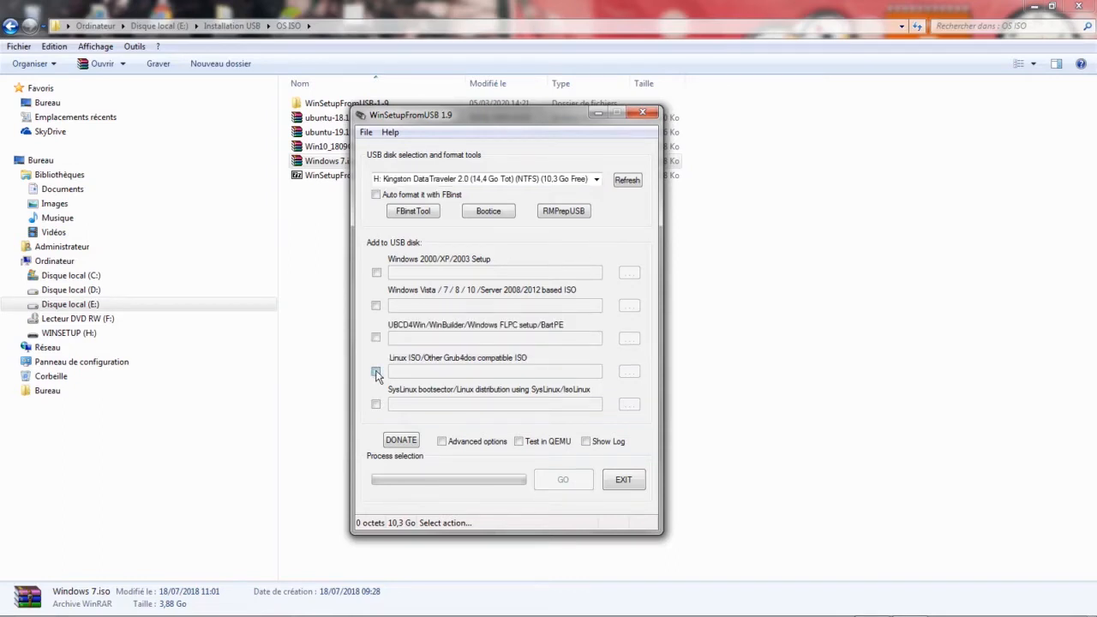
left_click(377, 372)
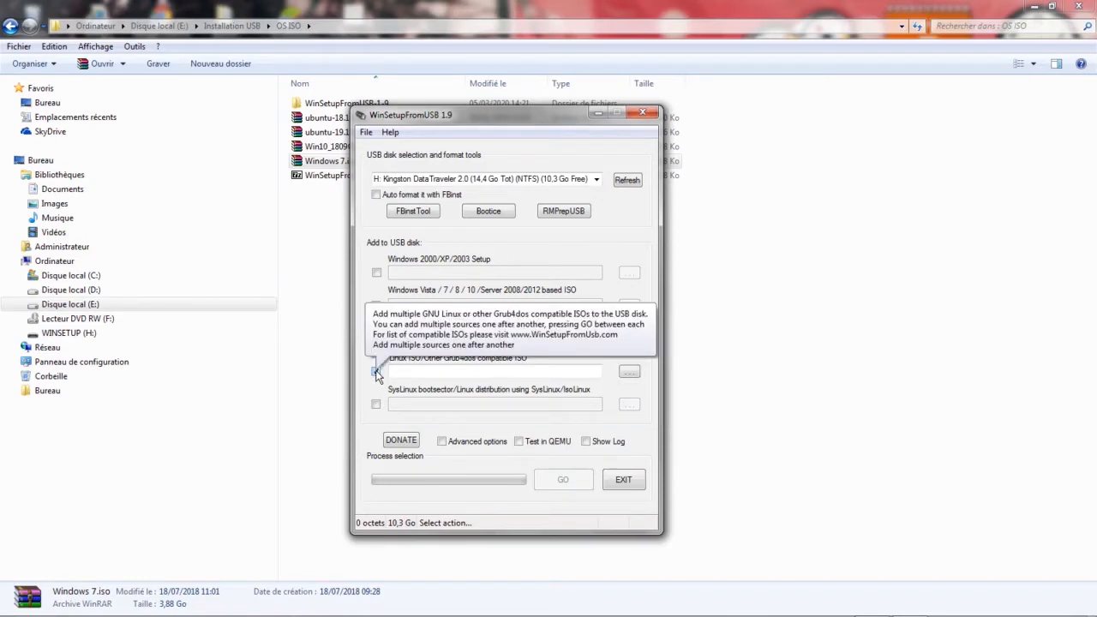
left_click(629, 371)
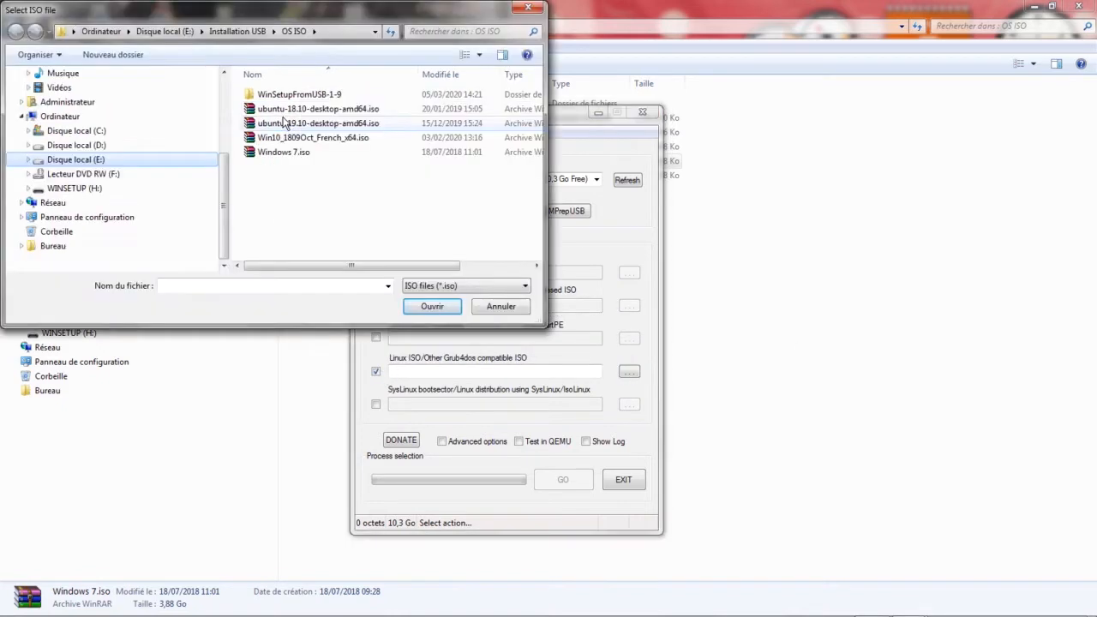
left_click(289, 111)
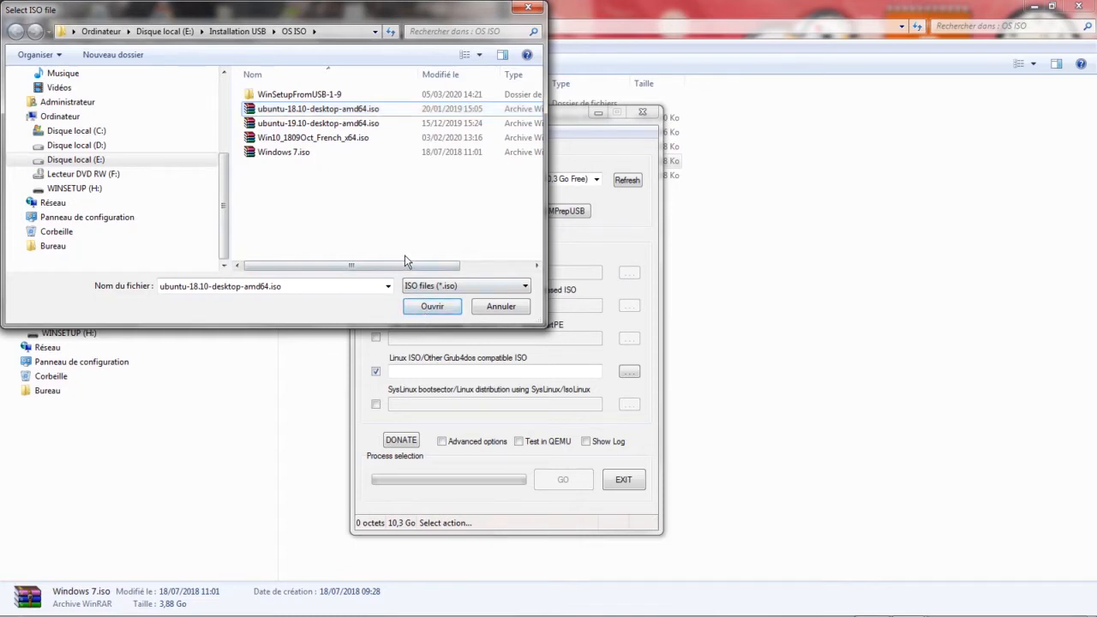
left_click_drag(389, 266, 289, 262)
left_click(431, 306)
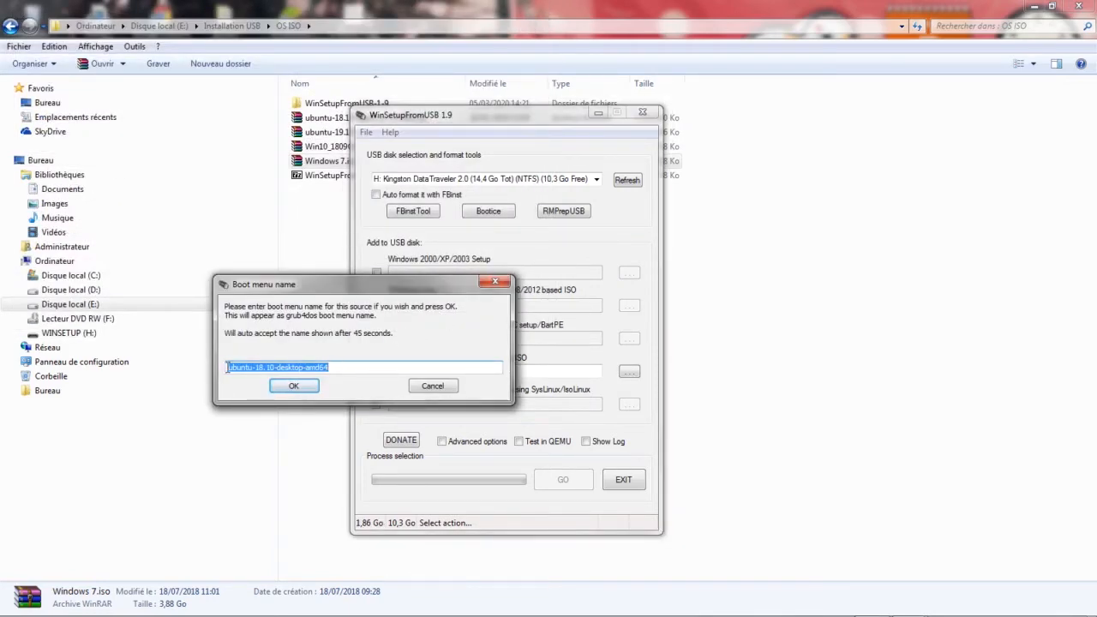
Capitalize the first letter of the boot menu name so it reads Ubuntu-18.10-desktop-amd64, and accept it.
key("Home")
key("Delete")
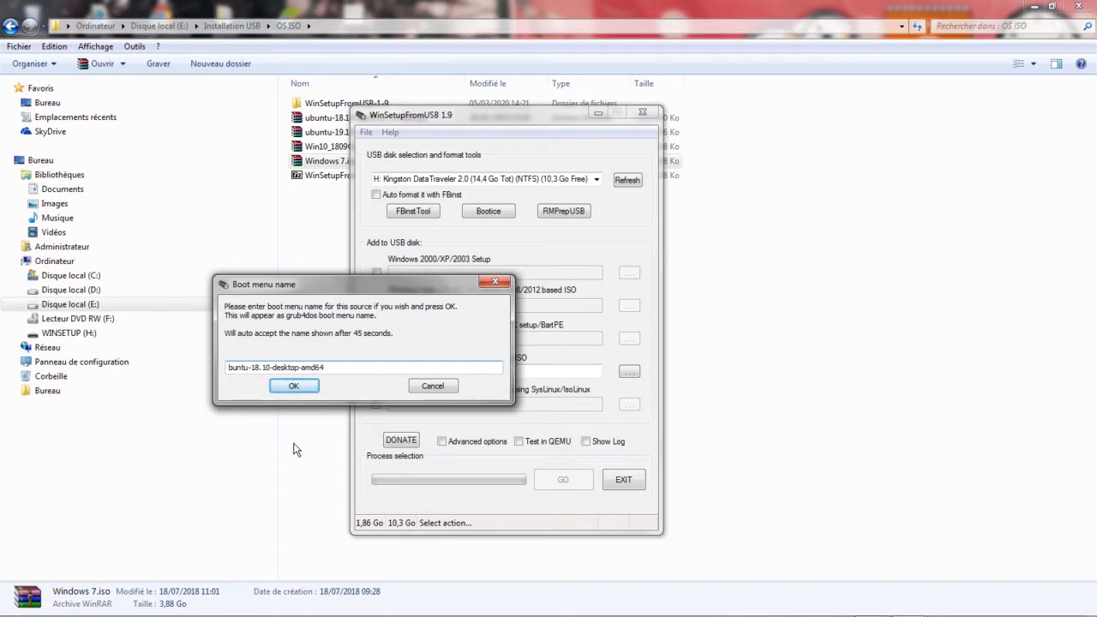
type("U")
left_click(292, 387)
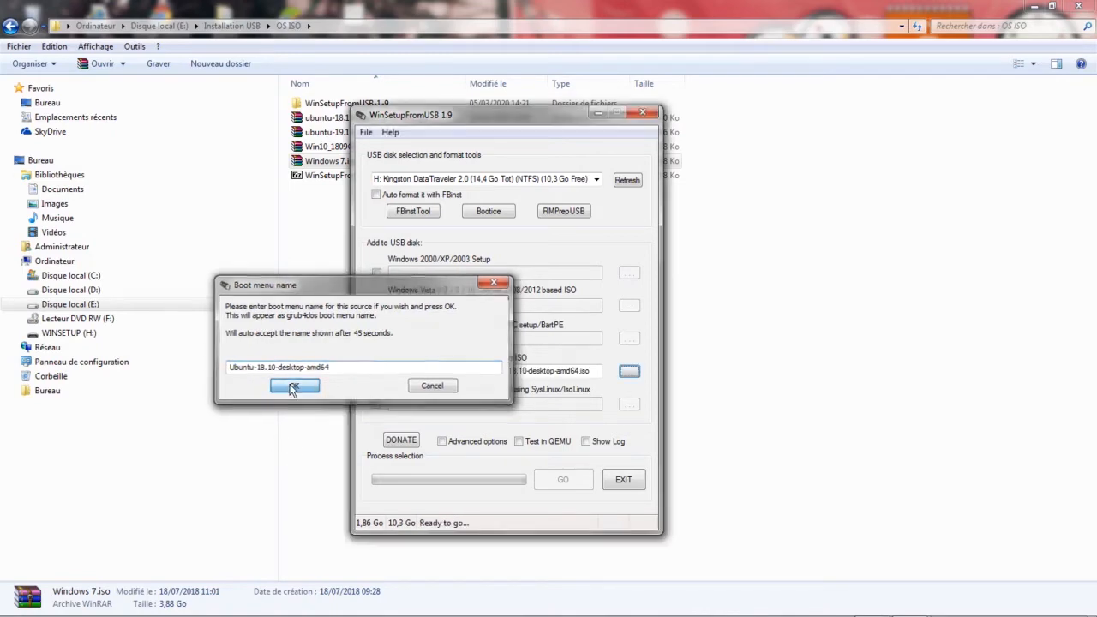
Show the log's latest entries, write the Ubuntu 18.10 source to drive H: and acknowledge completion.
left_click(586, 441)
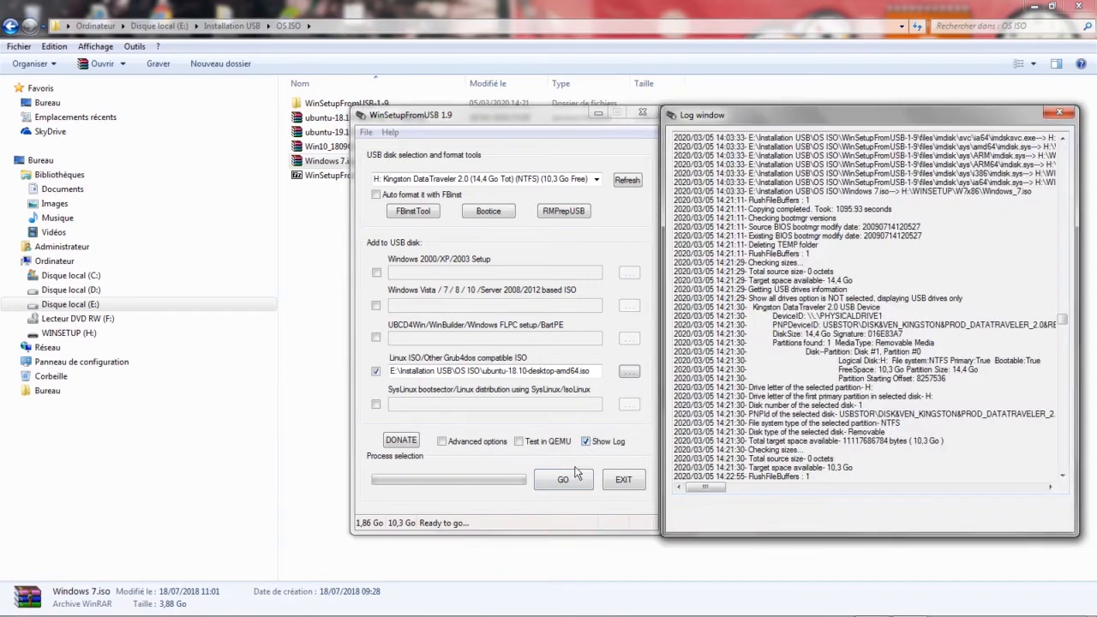
left_click_drag(1063, 320, 1066, 488)
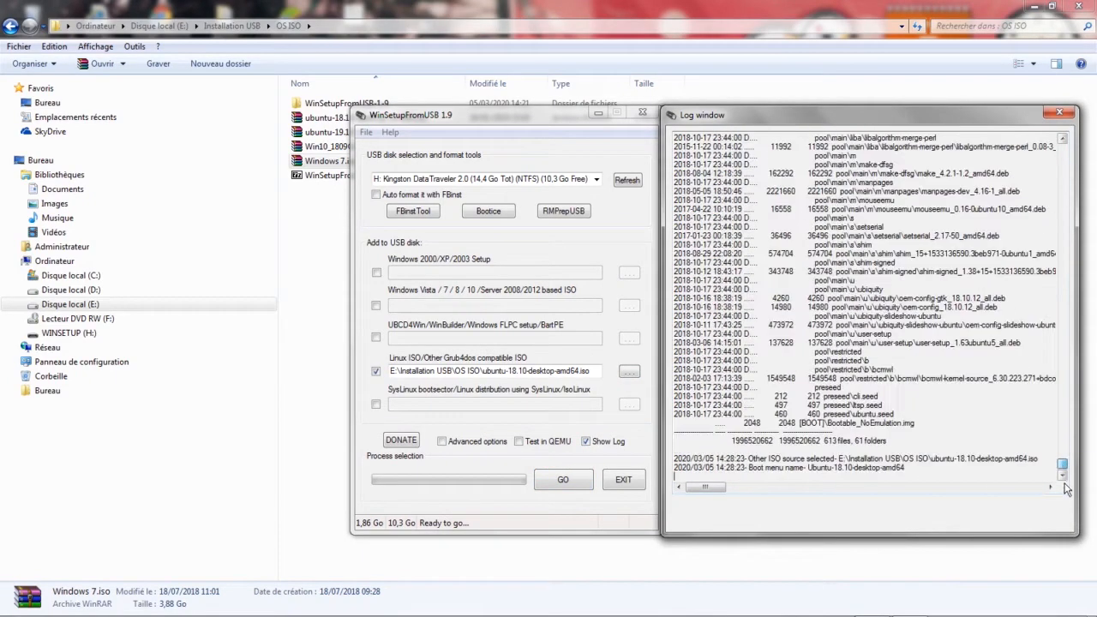
left_click(563, 480)
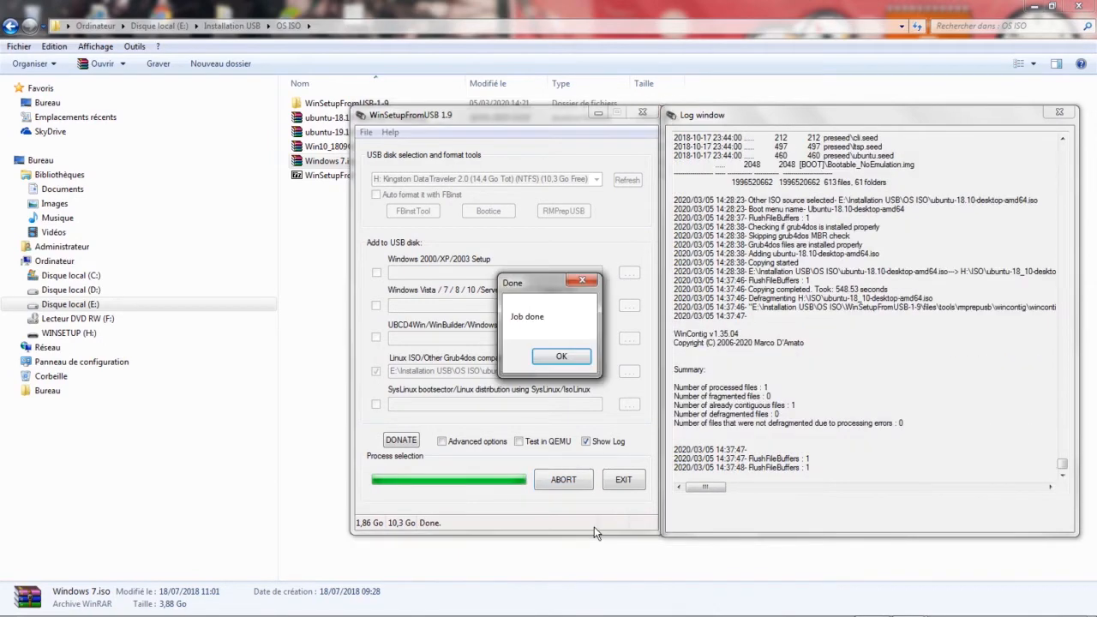
left_click(561, 356)
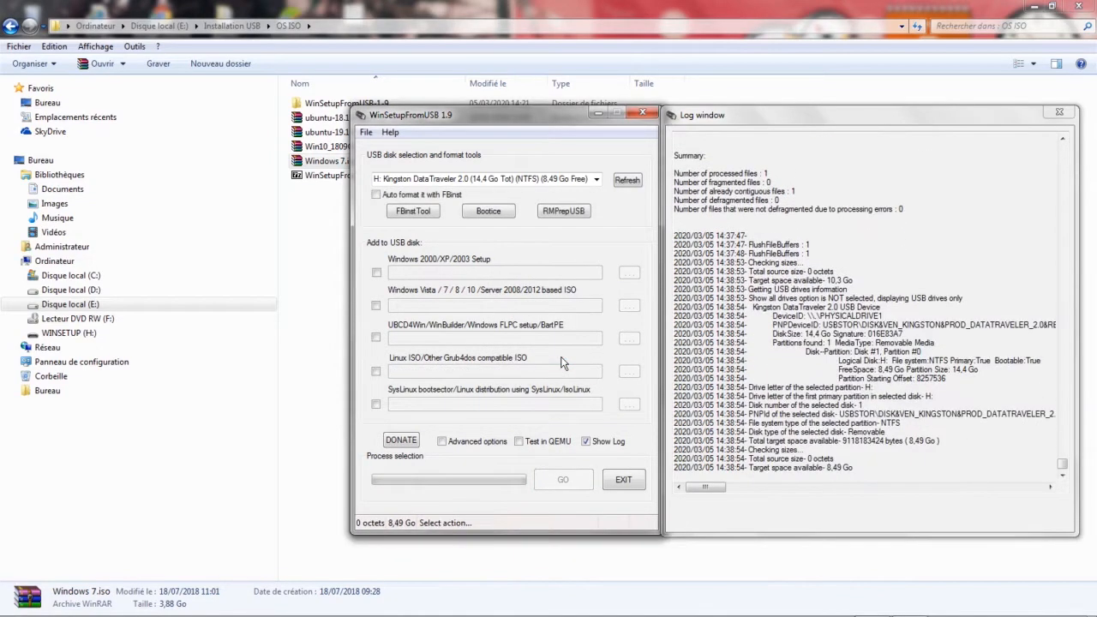
Test the USB drive in QEMU and boot the Ubuntu-18.10-desktop-amd64 entry from its boot menu.
left_click(519, 441)
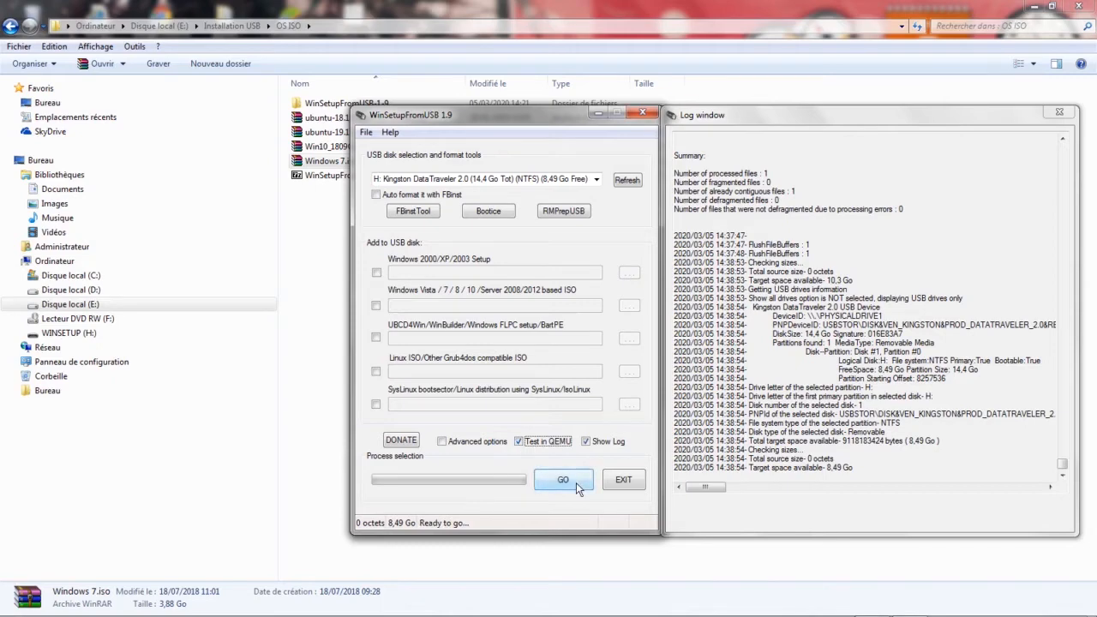
left_click(576, 482)
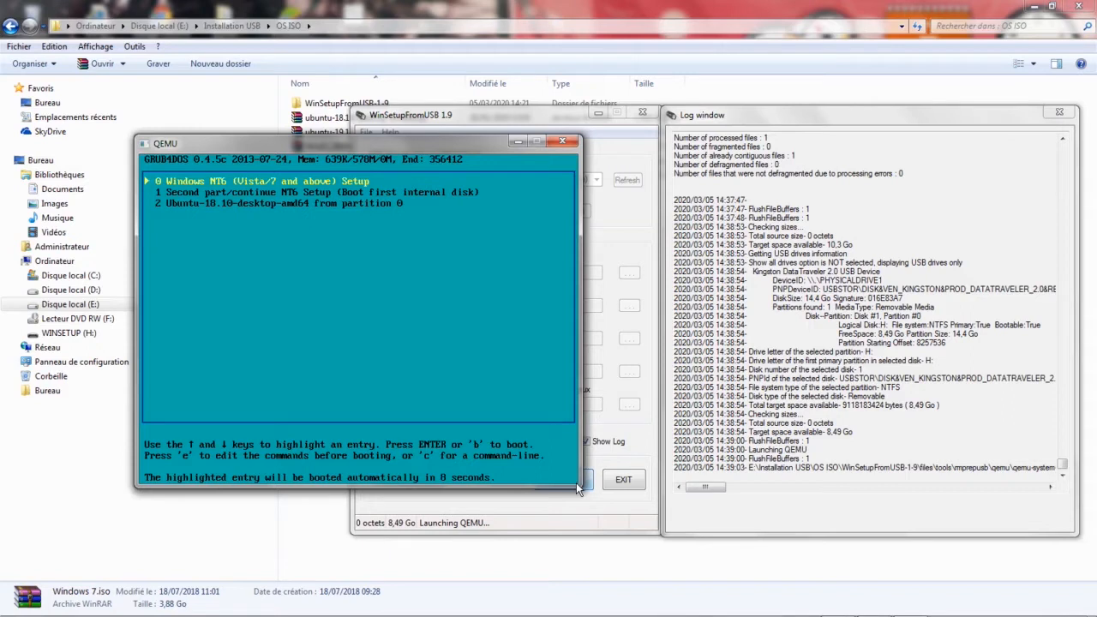
key("Down")
key("Down")
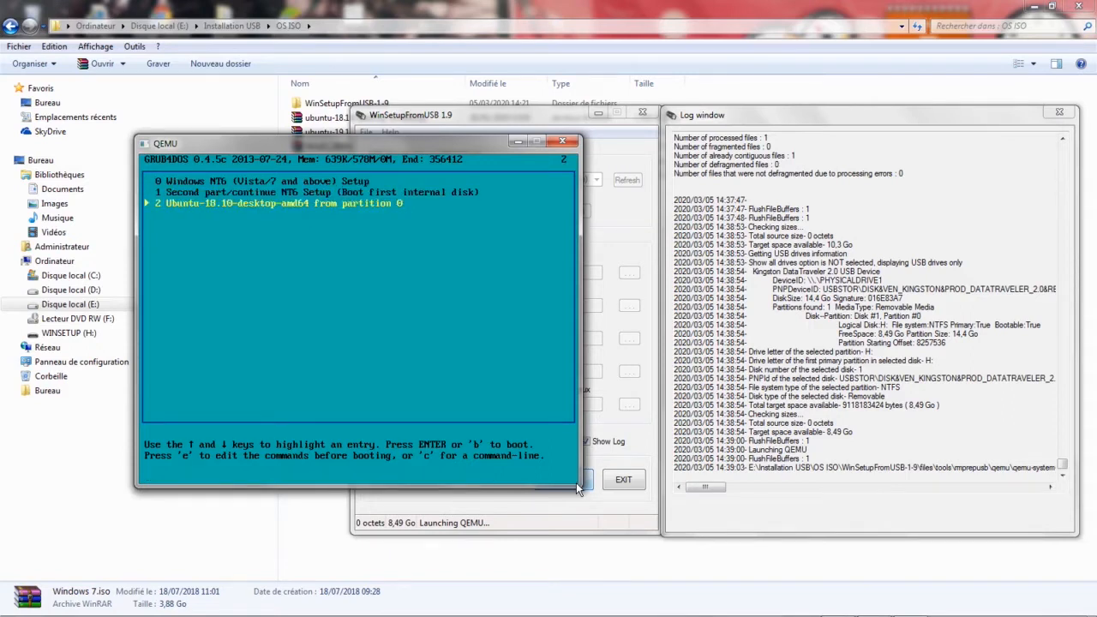
key("Return")
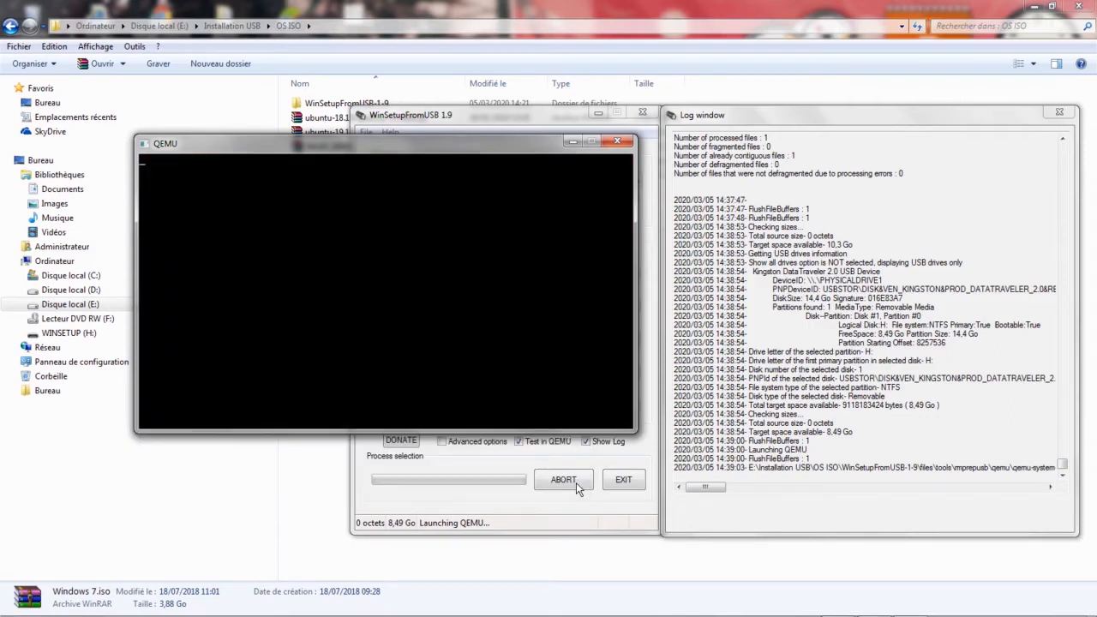
Release the pointer from the QEMU window, close the emulator and acknowledge the finished job.
key("ctrl+alt")
key("ctrl+alt")
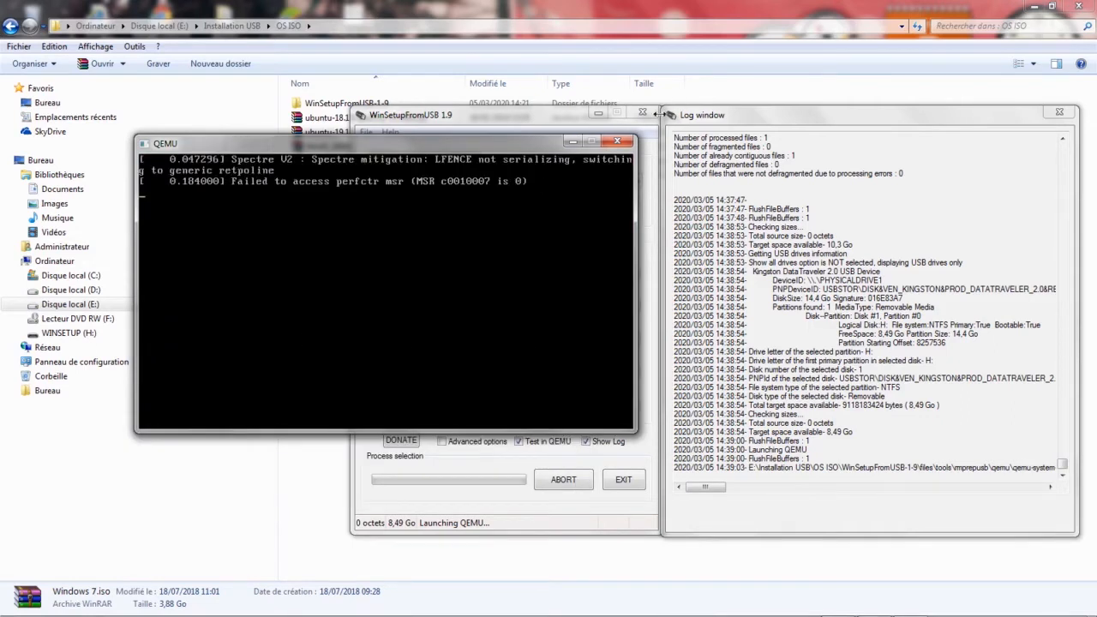
left_click(617, 142)
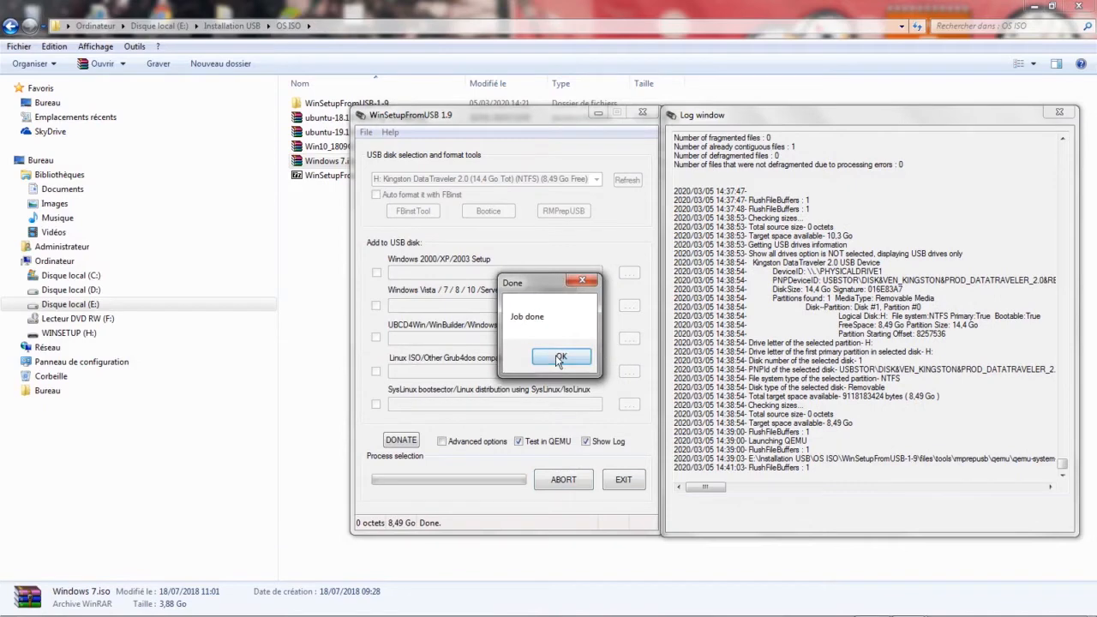
left_click(559, 358)
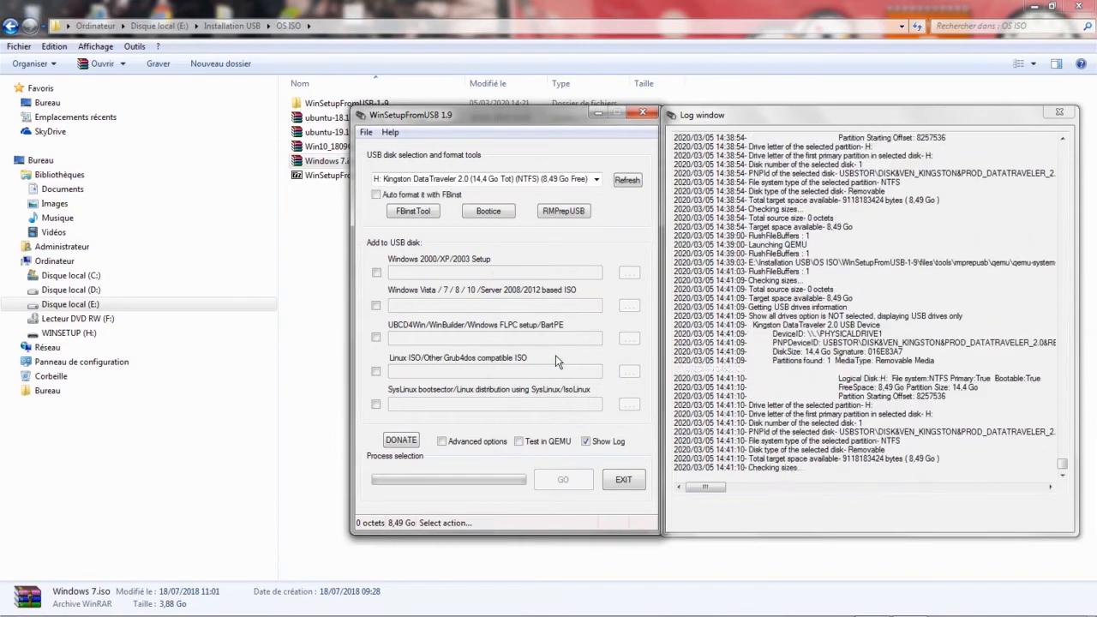
Open the ISO folder on the WINSETUP (H:) drive to check the copied files.
left_click(77, 332)
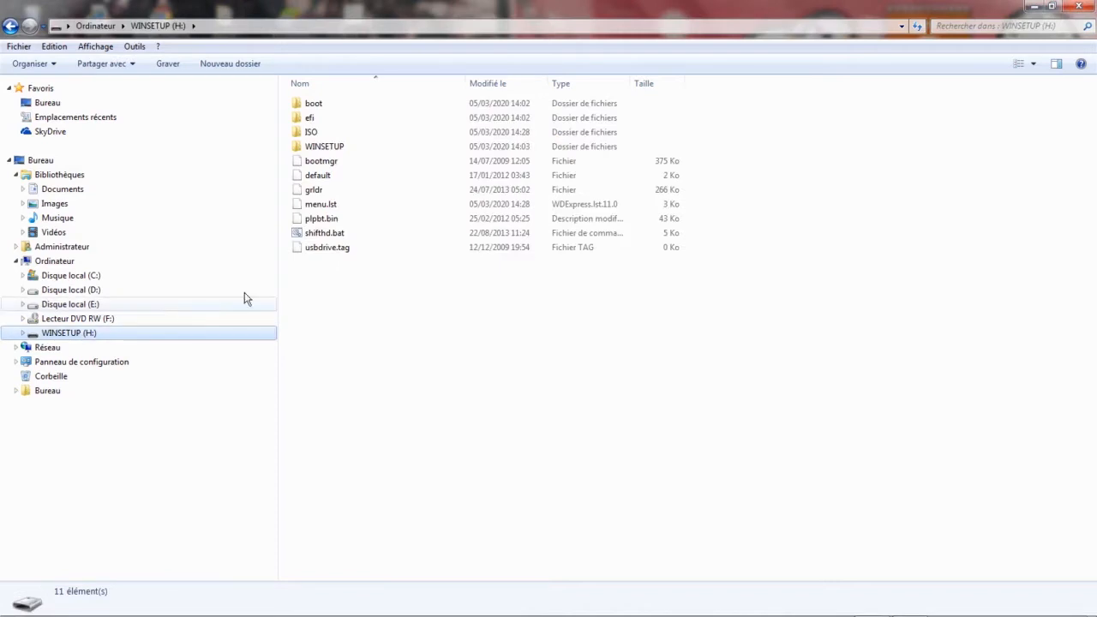
double_click(326, 133)
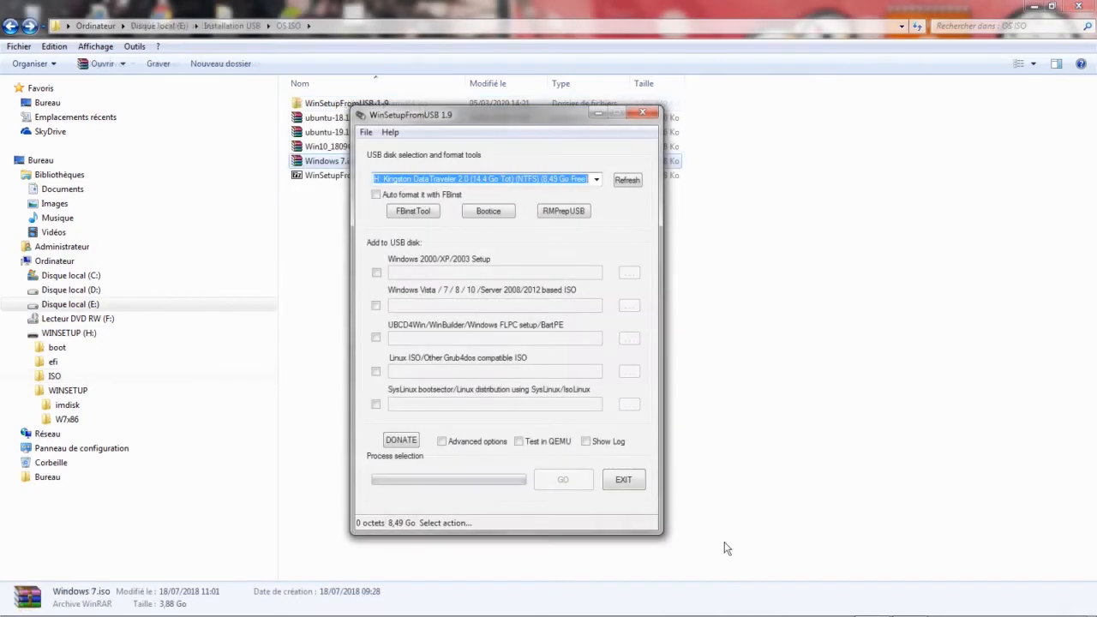
Back in WinSetupFromUSB, enable the Linux ISO source and choose ubuntu-19.10-desktop-amd64.iso.
left_click(375, 372)
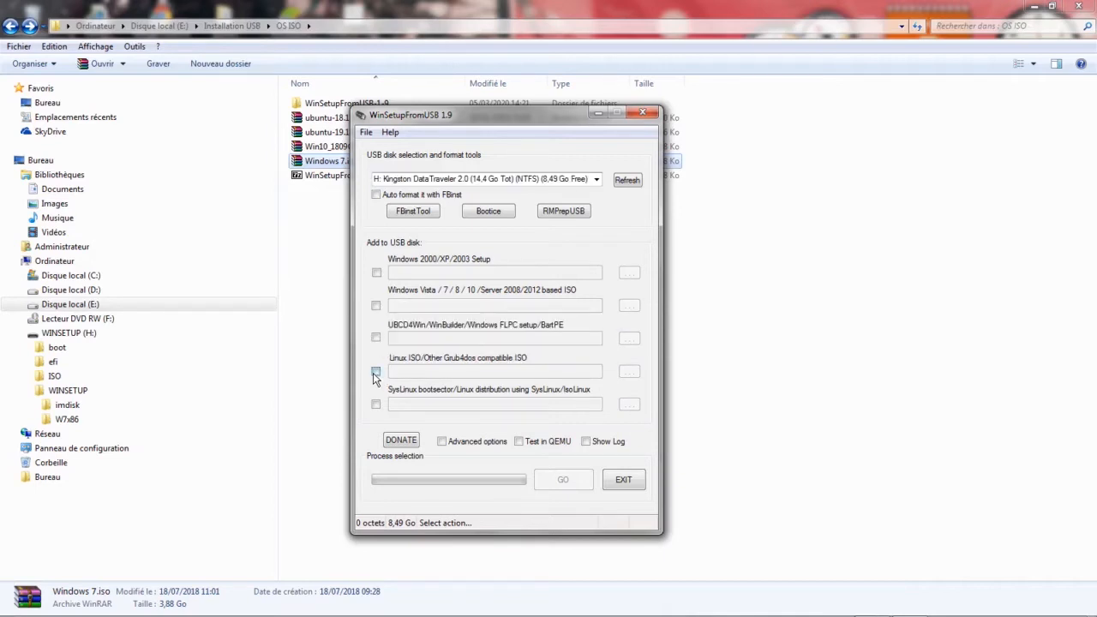
left_click(628, 374)
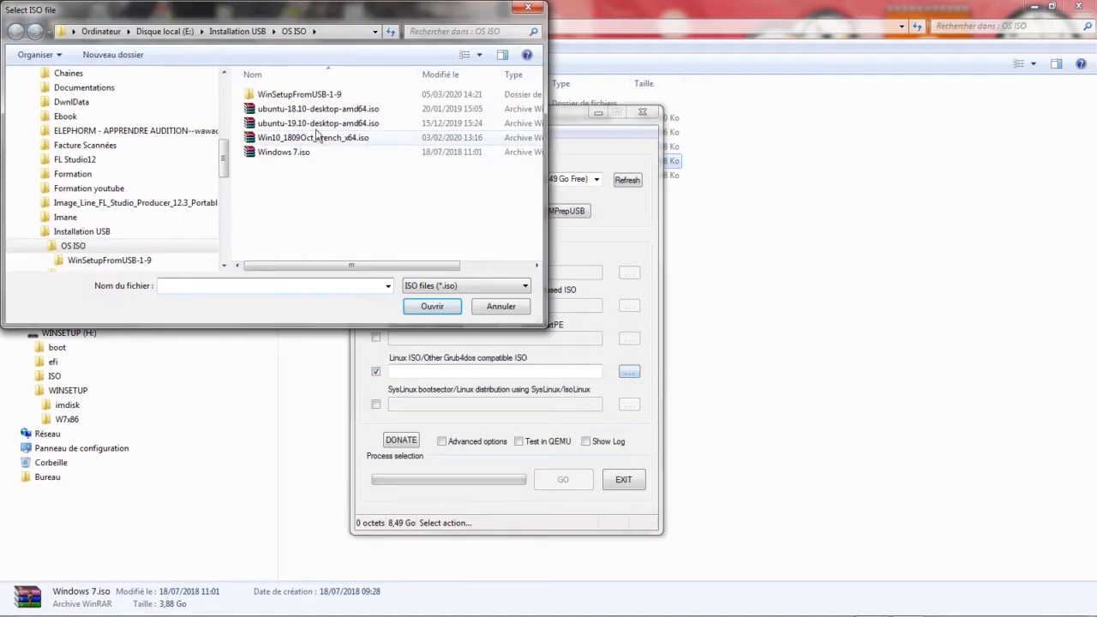
left_click(313, 124)
left_click(444, 312)
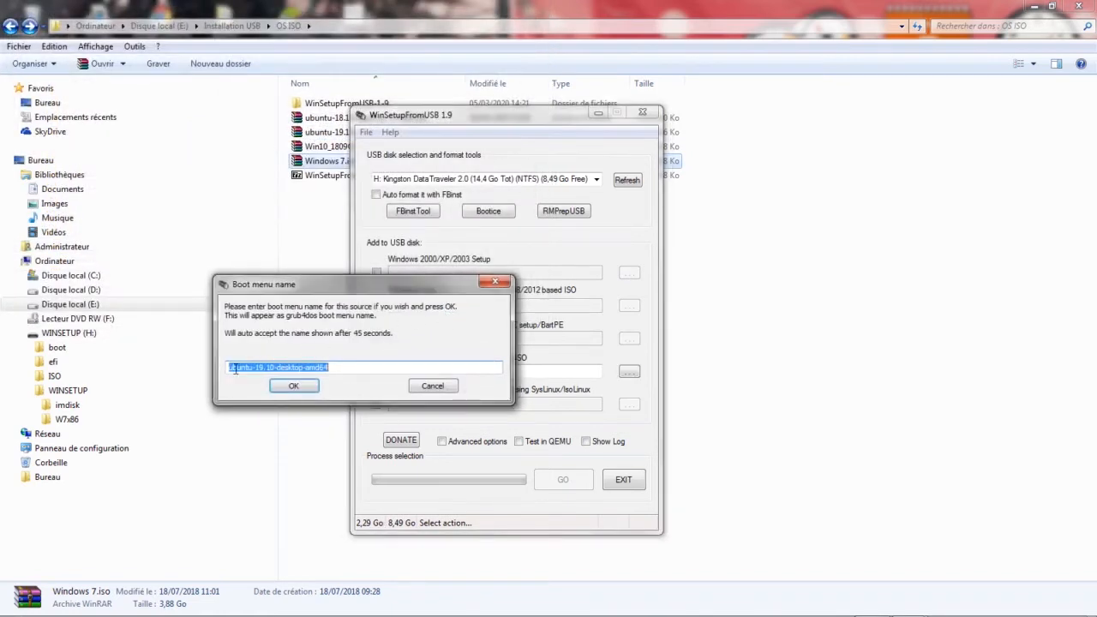
Capitalize the first letter of the boot menu name so it reads Ubuntu-19.10-desktop-amd64, and accept it.
left_click(278, 367)
key("Home")
key("Delete")
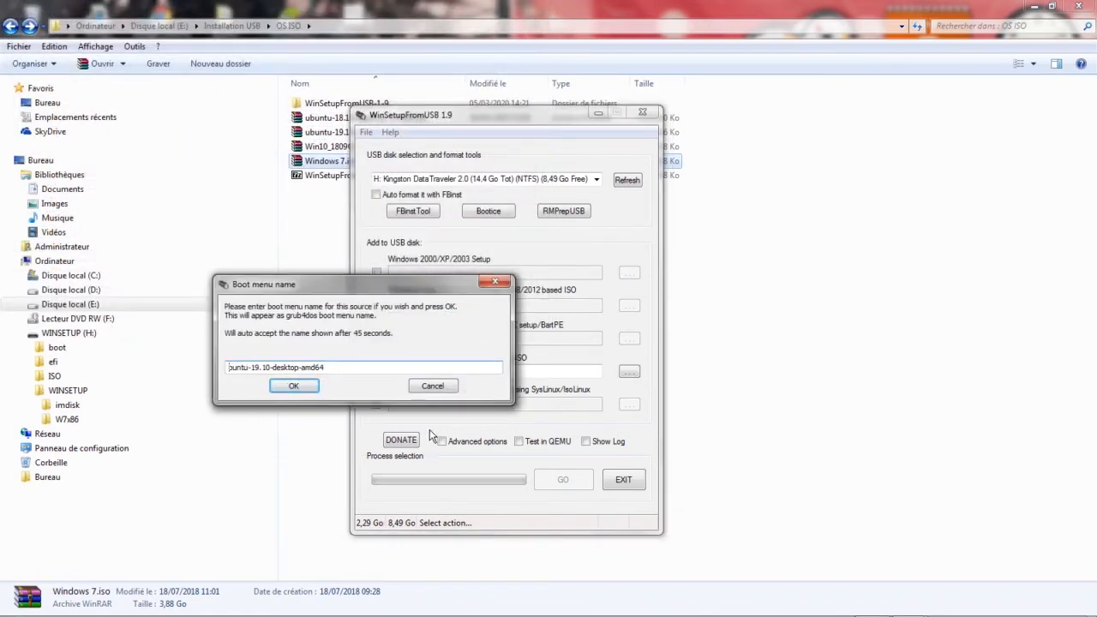
type("U")
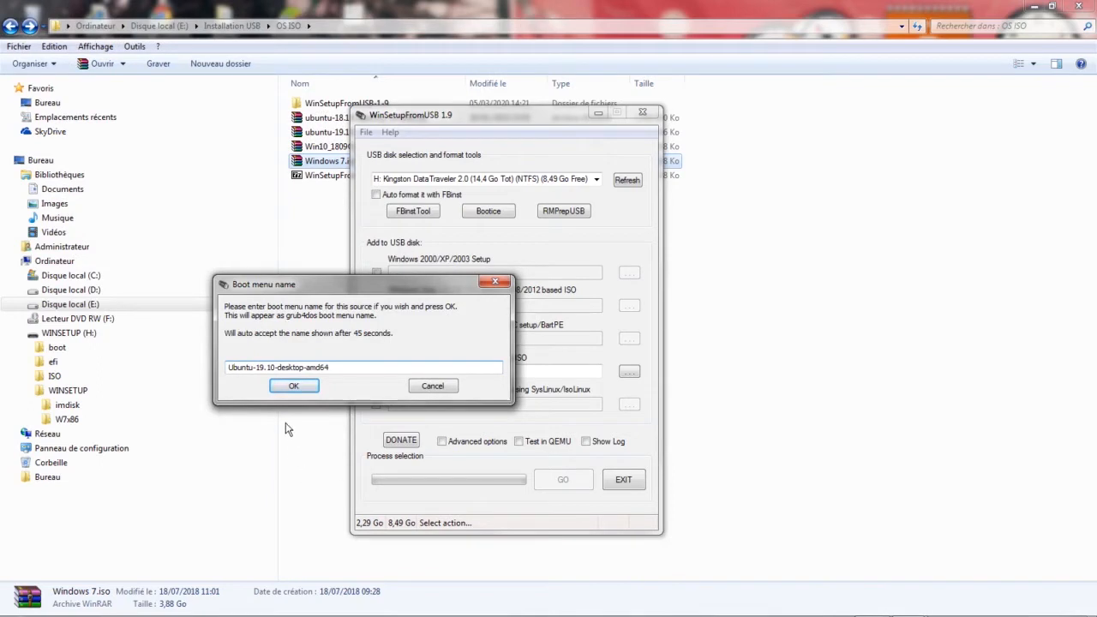
left_click(293, 388)
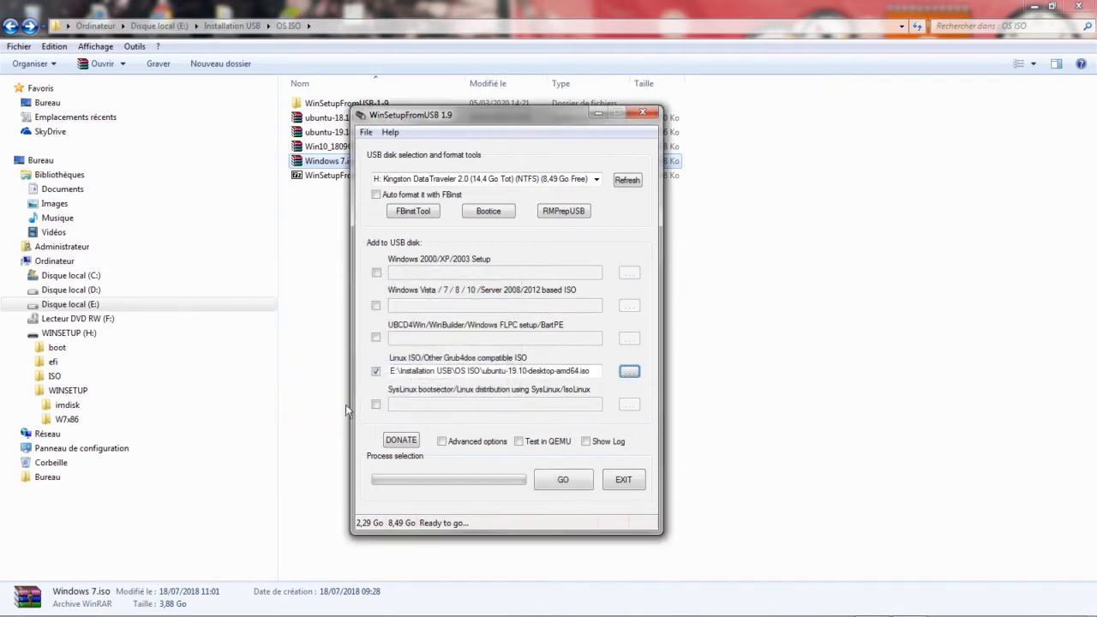
Show the log window, write the Ubuntu 19.10 source to drive H: and acknowledge completion.
left_click(586, 441)
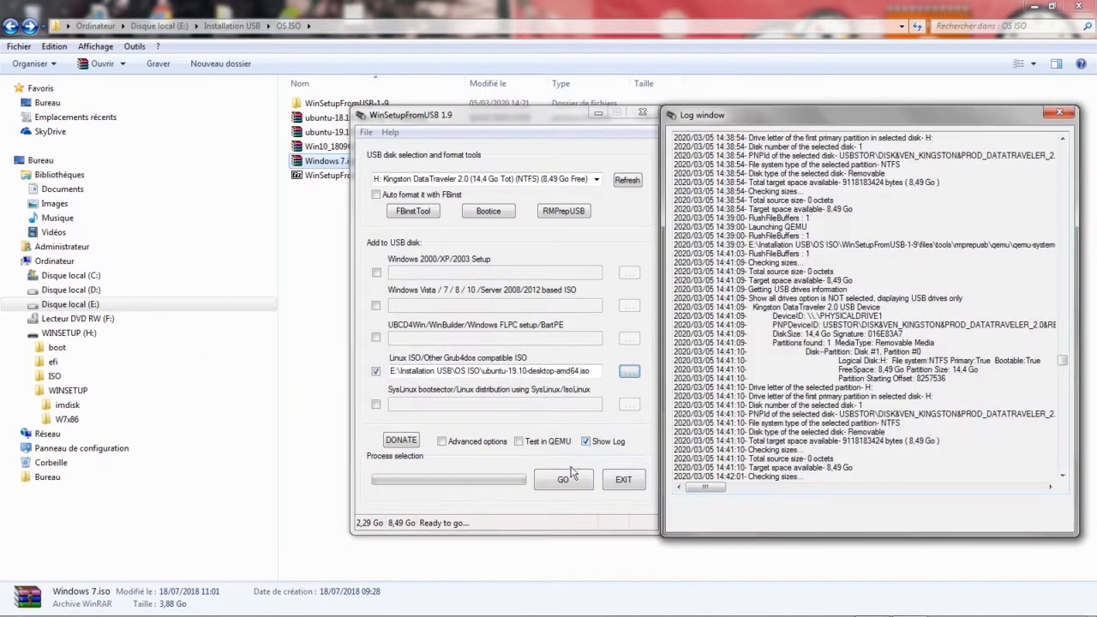
left_click(562, 482)
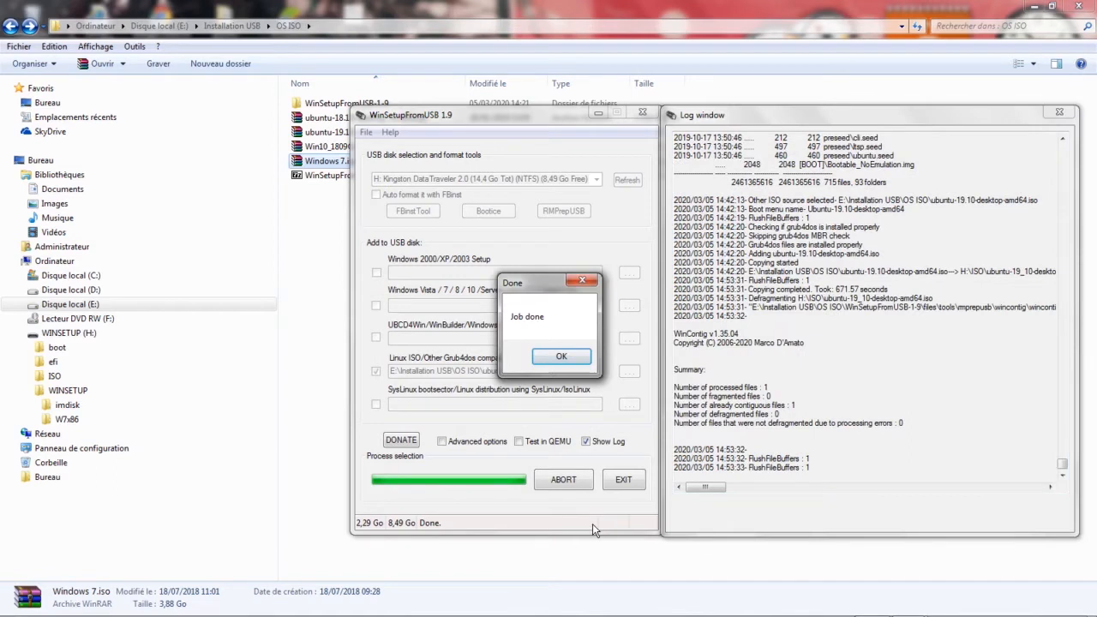
left_click(571, 360)
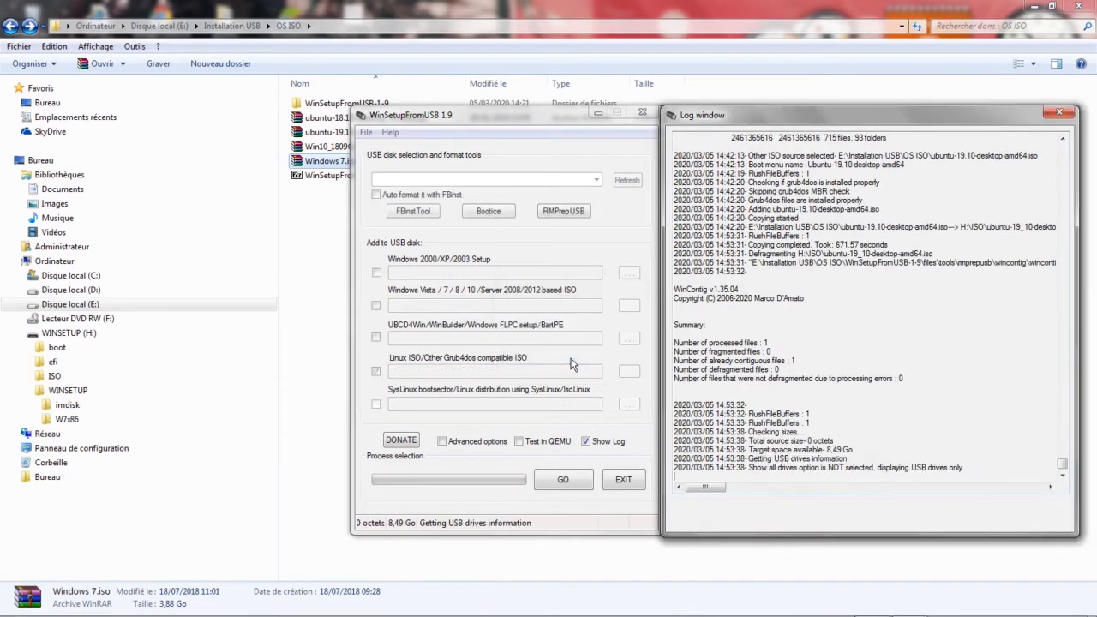
Run a QEMU test of the USB drive and boot the Ubuntu-19.10-desktop-amd64 entry.
left_click(520, 443)
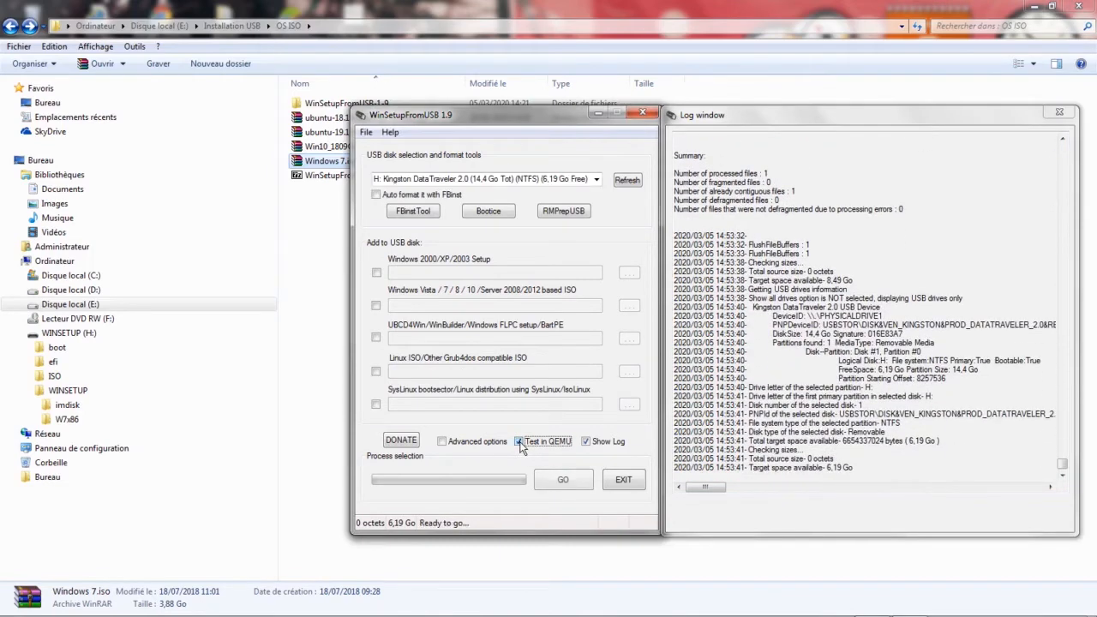
left_click(563, 480)
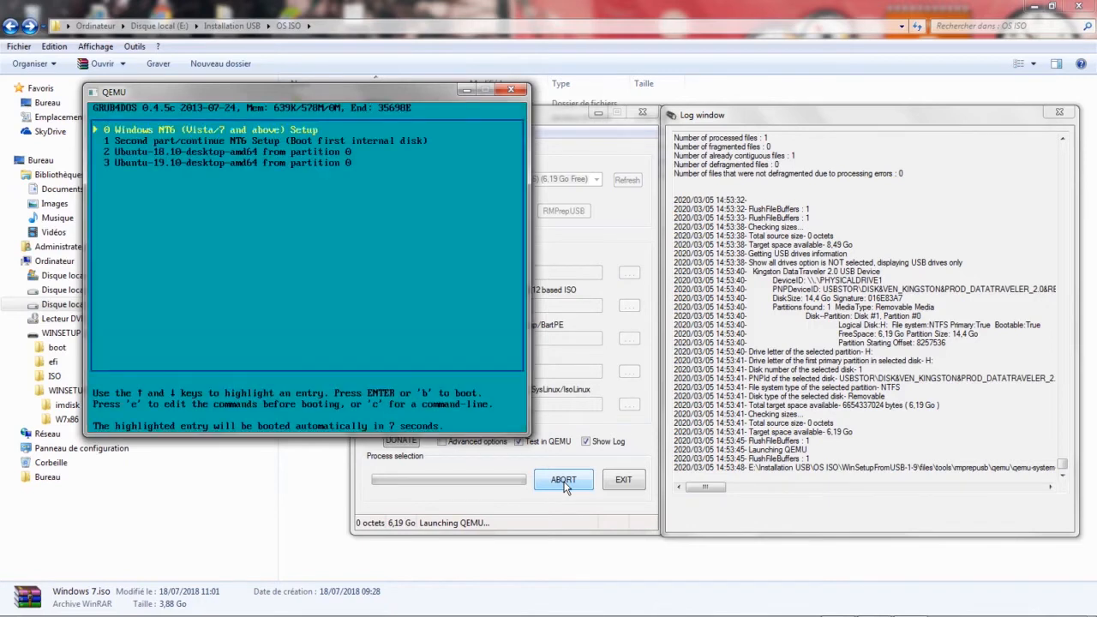
key("Down")
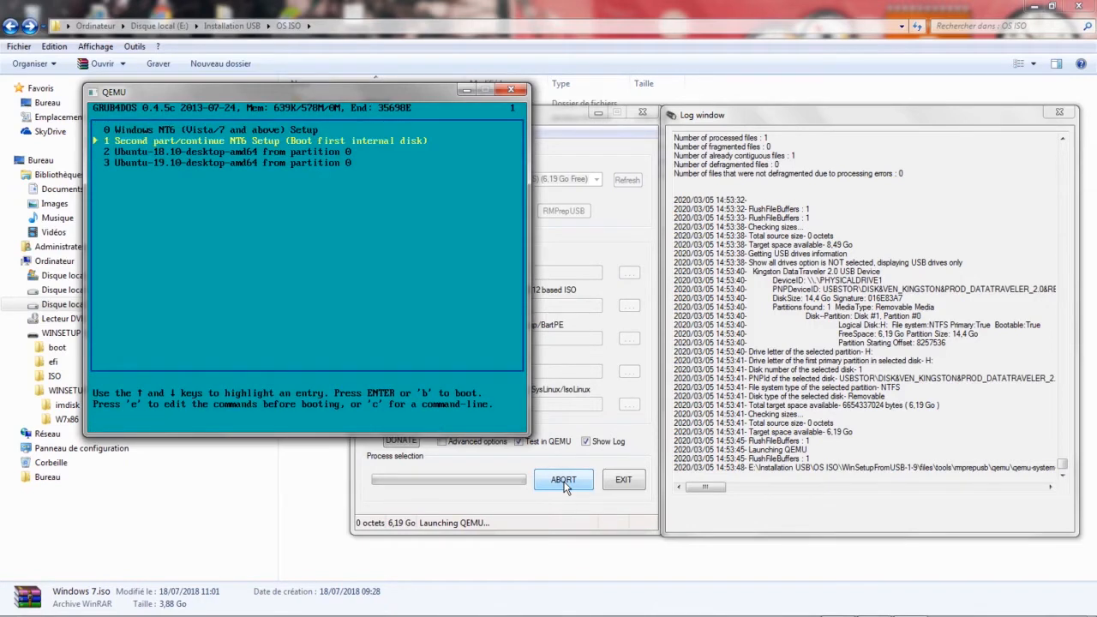
key("Down")
key("Down")
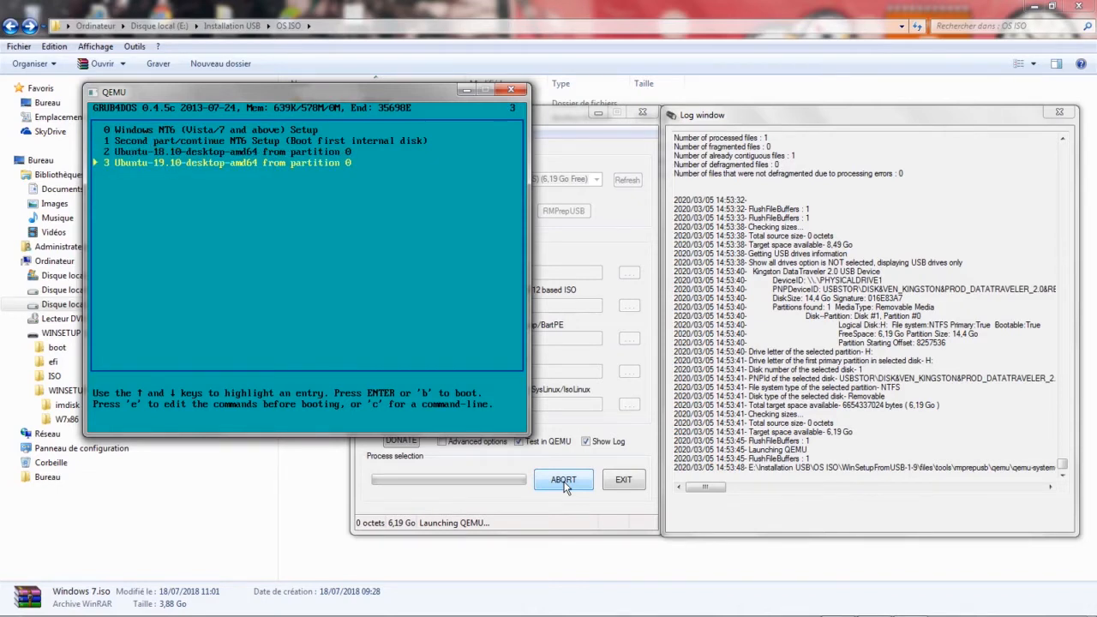
key("Return")
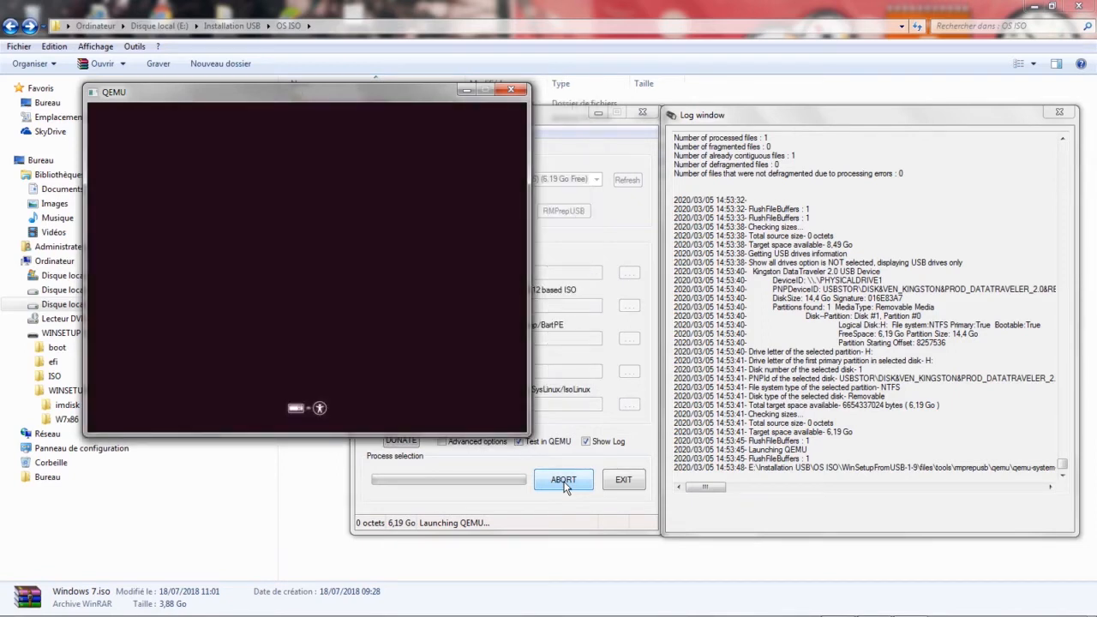
Close the QEMU test, acknowledging completion, and open the ISO folder on WINSETUP (H:) to check the copied files.
key("ctrl+alt")
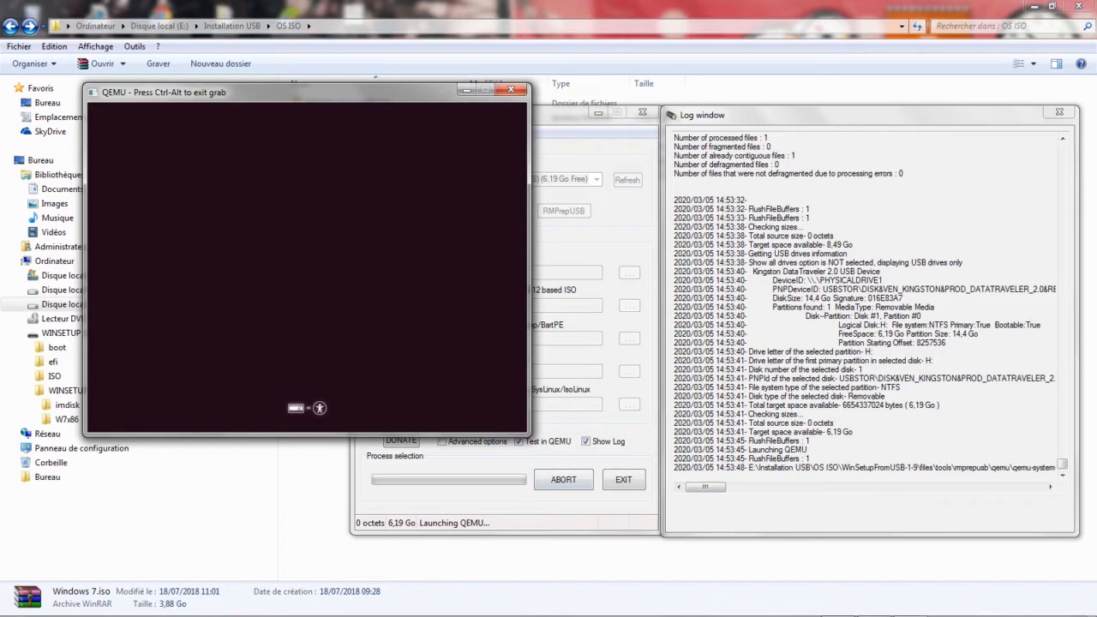
key("ctrl+alt")
left_click(511, 90)
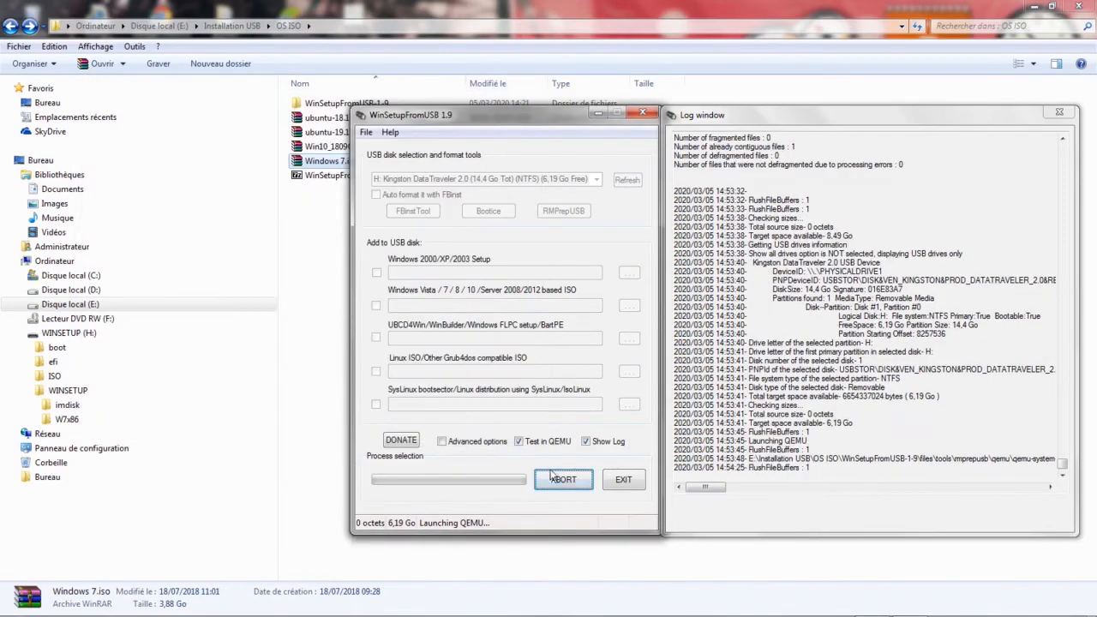
left_click(558, 363)
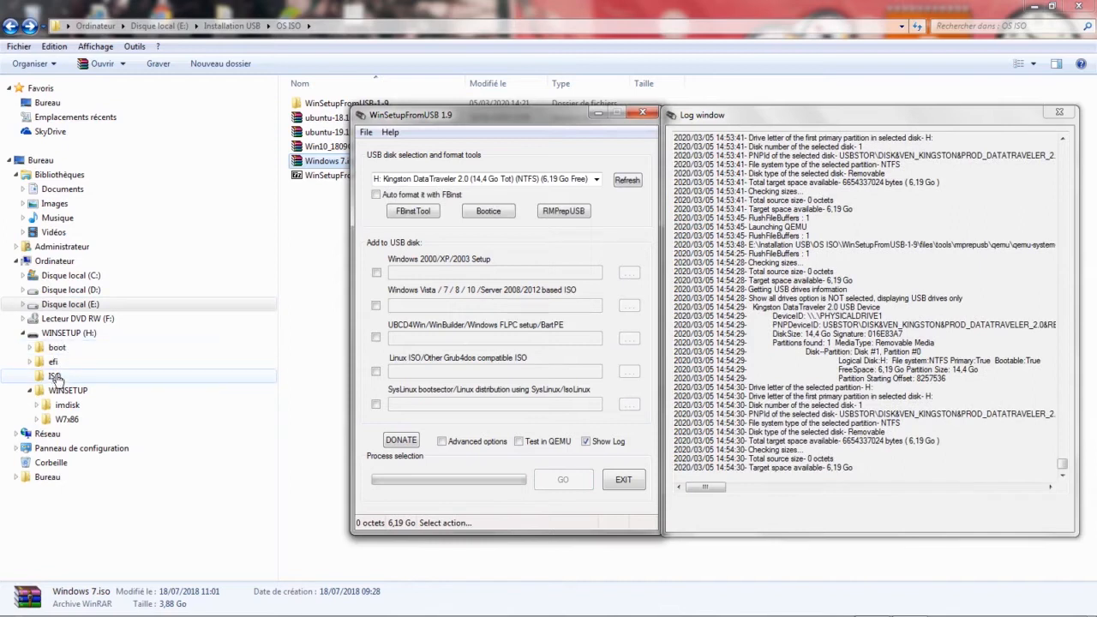
left_click(55, 377)
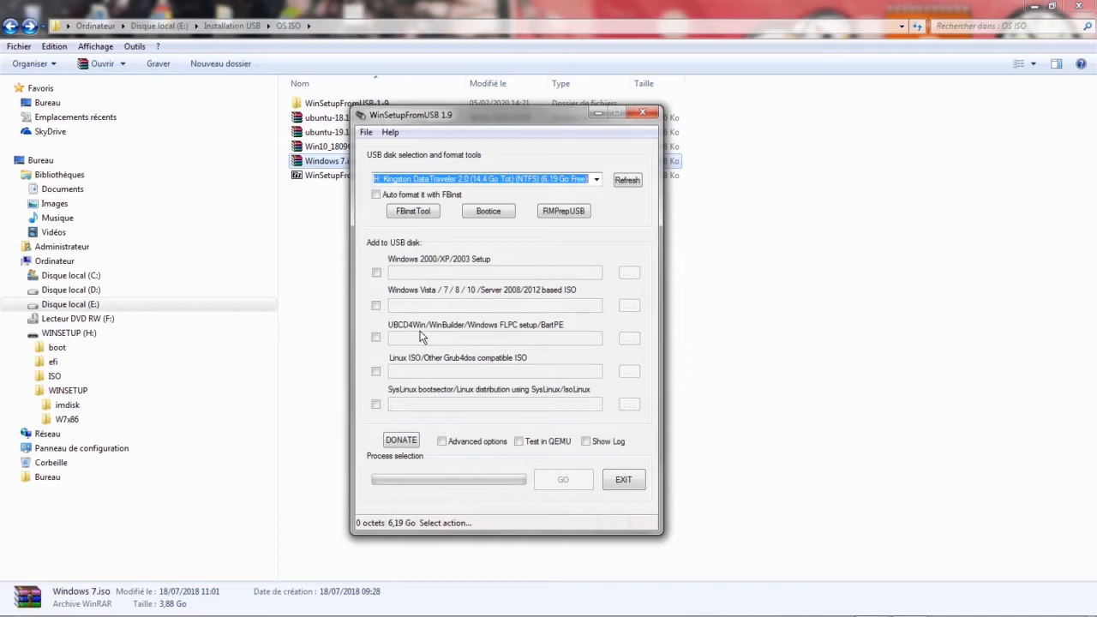
In WinSetupFromUSB, enable the Windows Vista / 7 / 8 / 10 source and choose Win10_1809Oct_French_x64.iso.
left_click(376, 306)
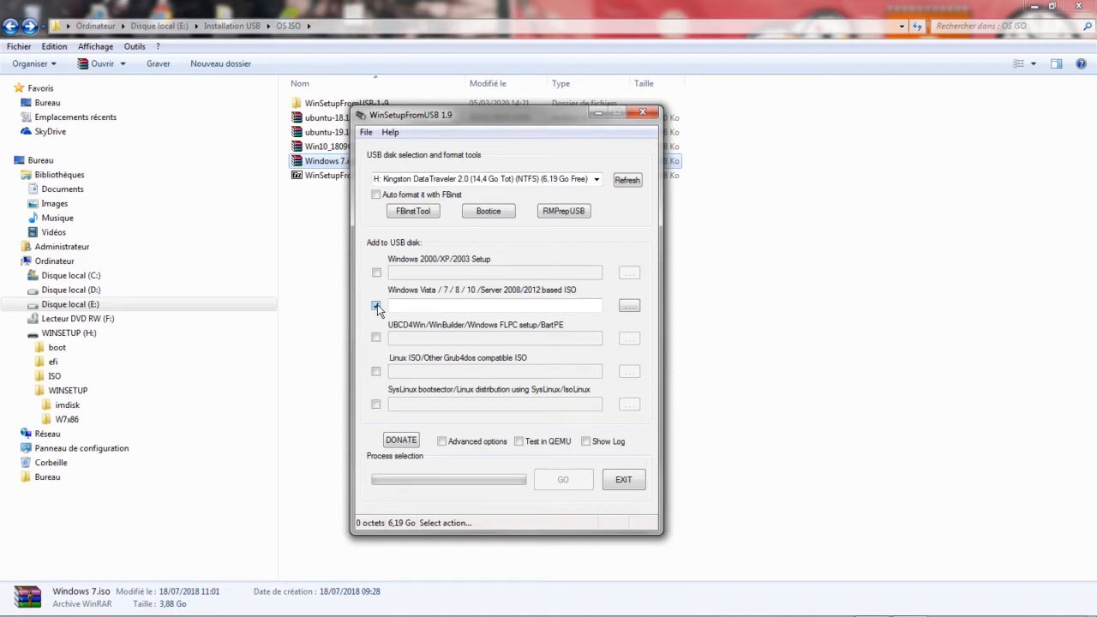
left_click(630, 307)
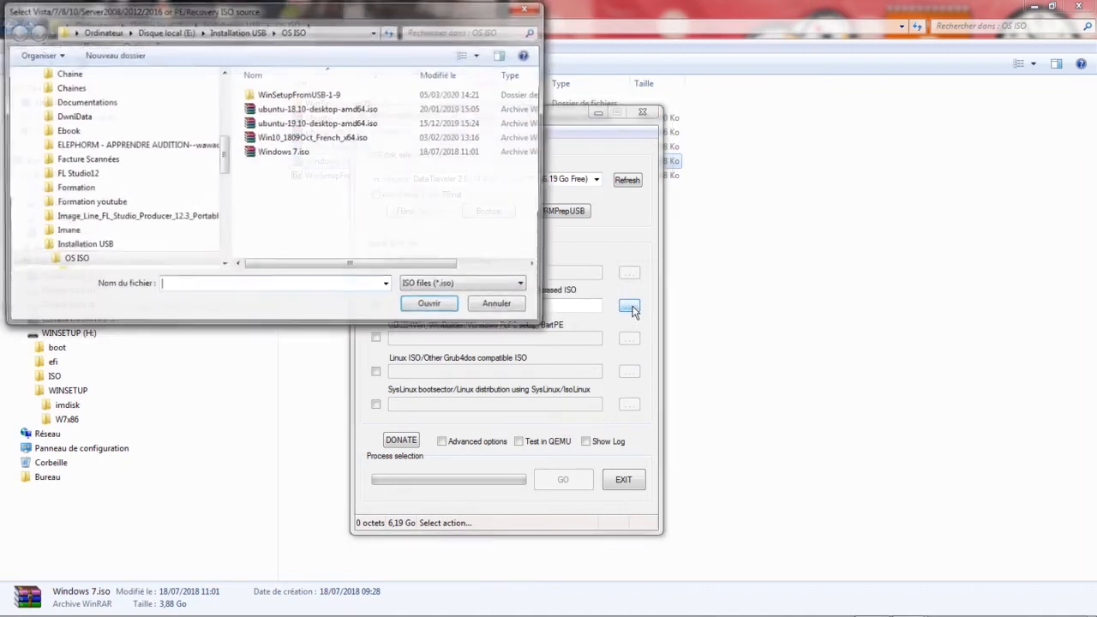
left_click(316, 141)
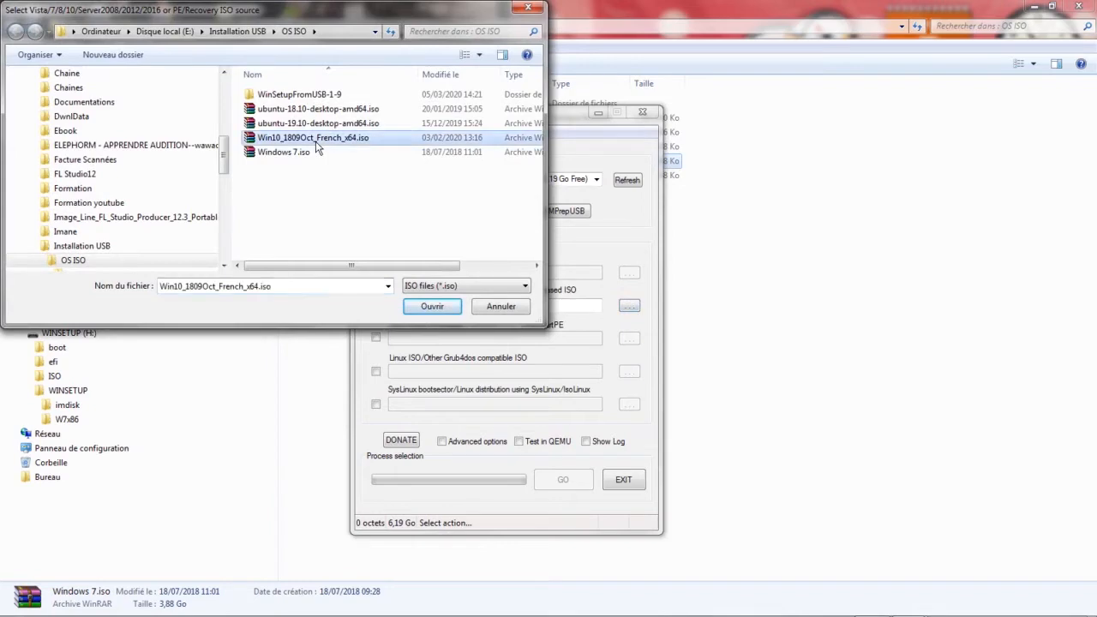
left_click(442, 306)
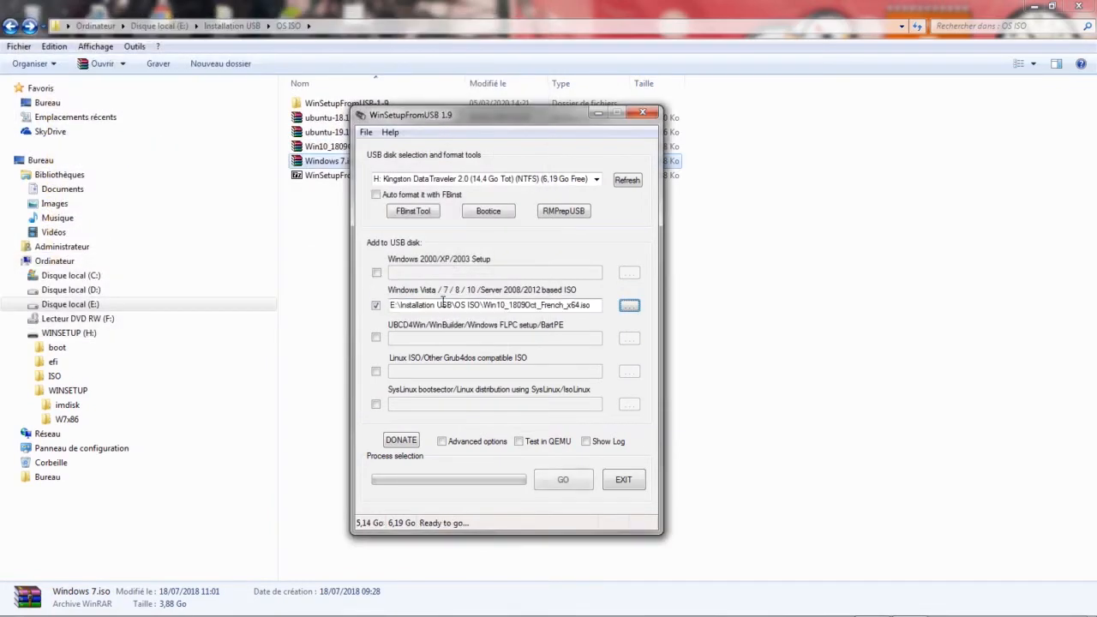
Show the log window, write the Windows 10 source to drive H: and acknowledge completion.
left_click(585, 441)
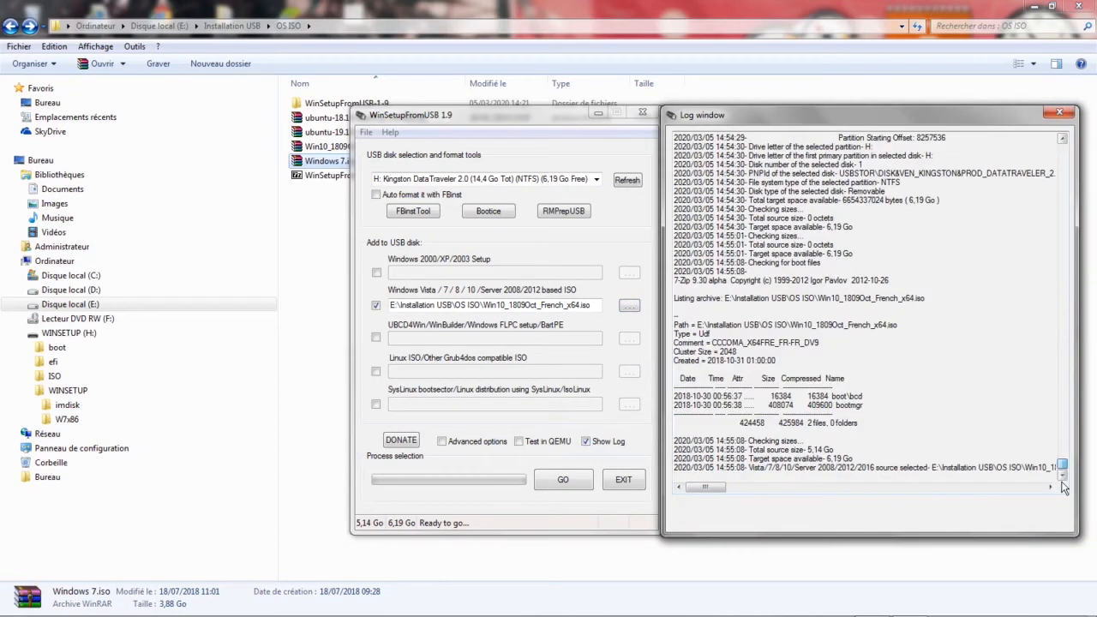
left_click(562, 481)
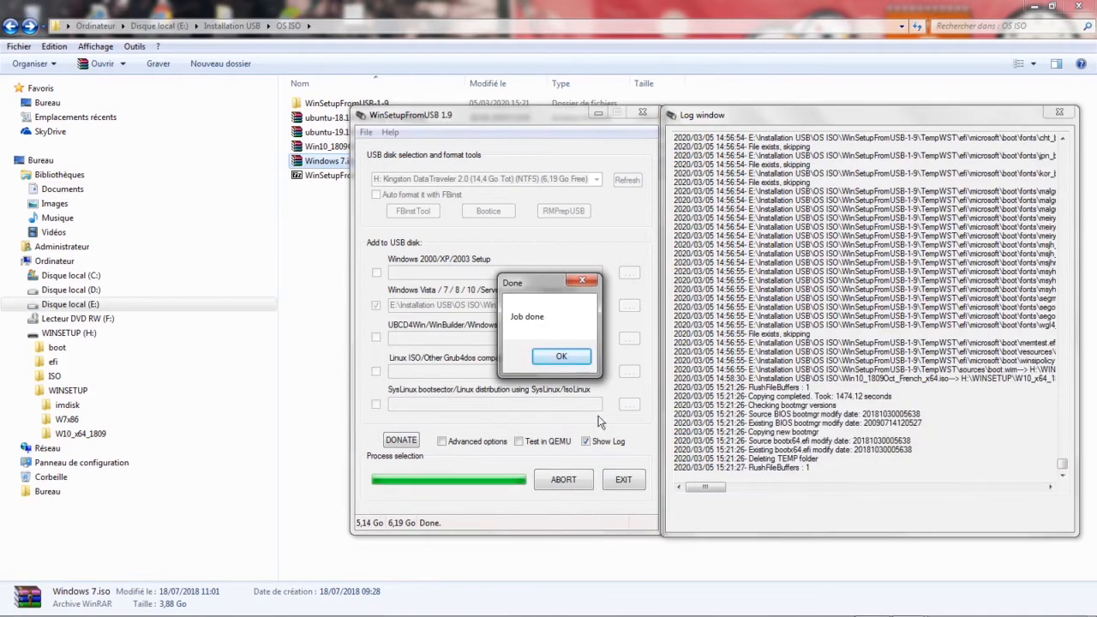
left_click(562, 355)
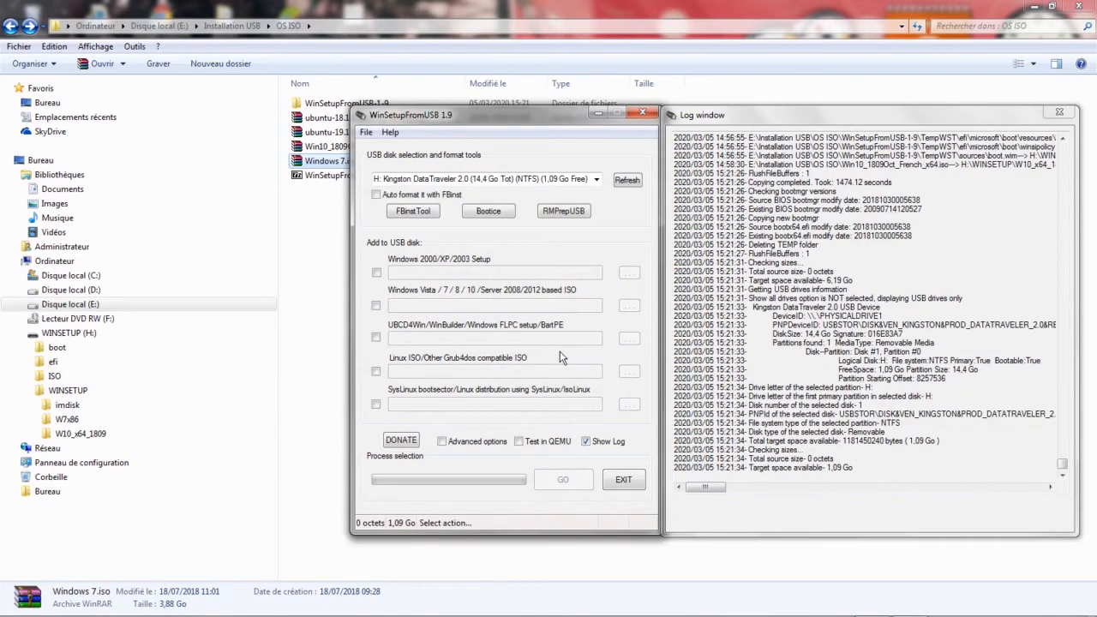
Test the drive in QEMU again and start the Windows NT6 (Vista/7 and above) Setup entry.
left_click(518, 441)
left_click(574, 485)
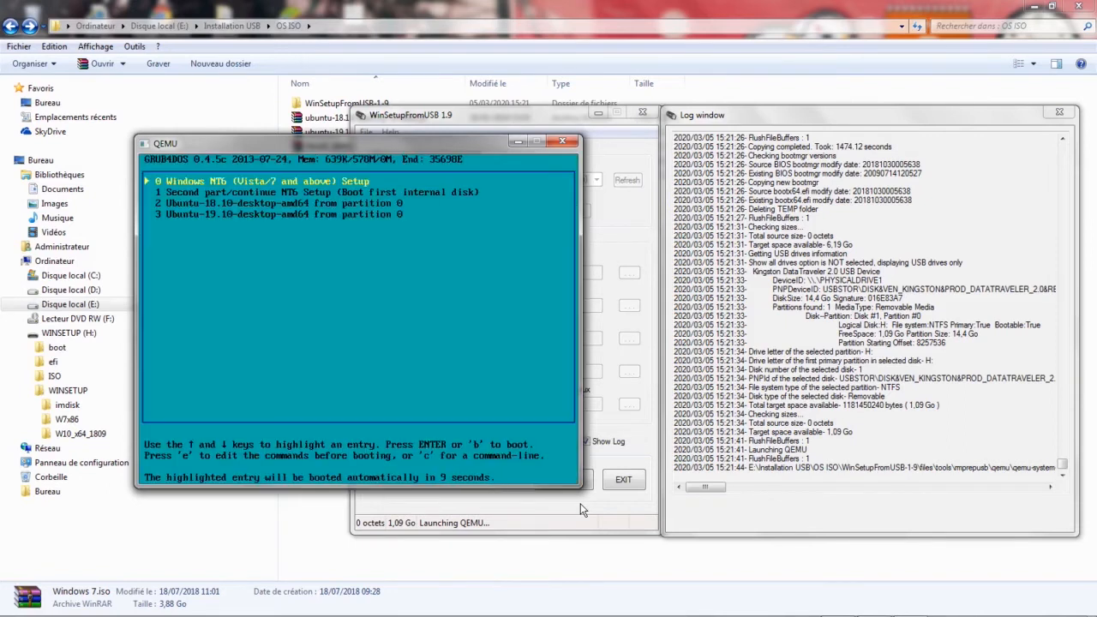
key("Down")
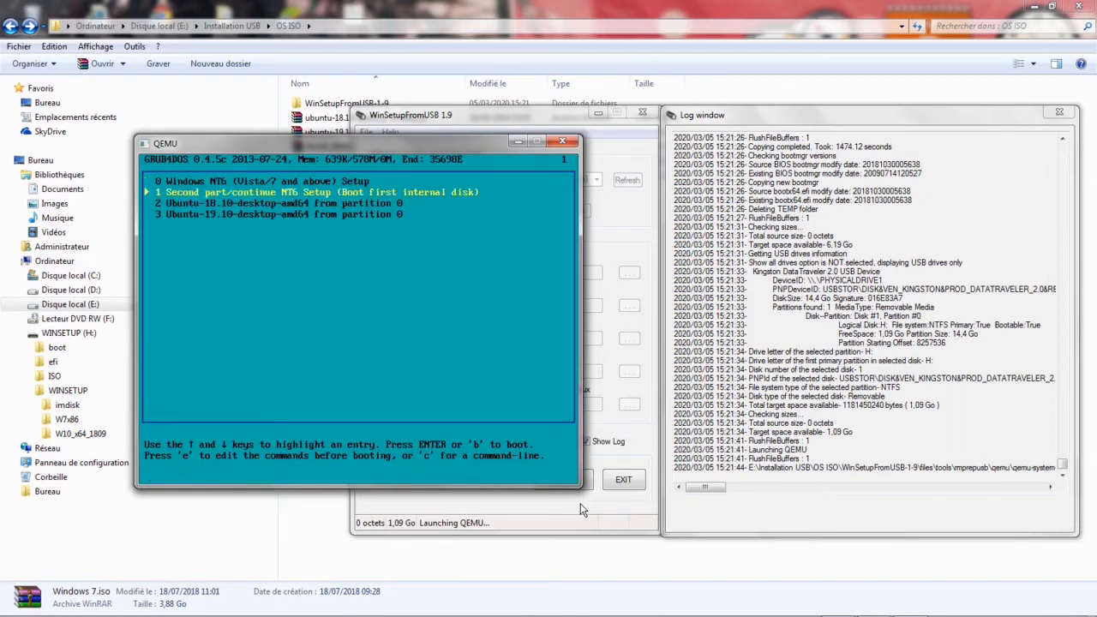
key("Up")
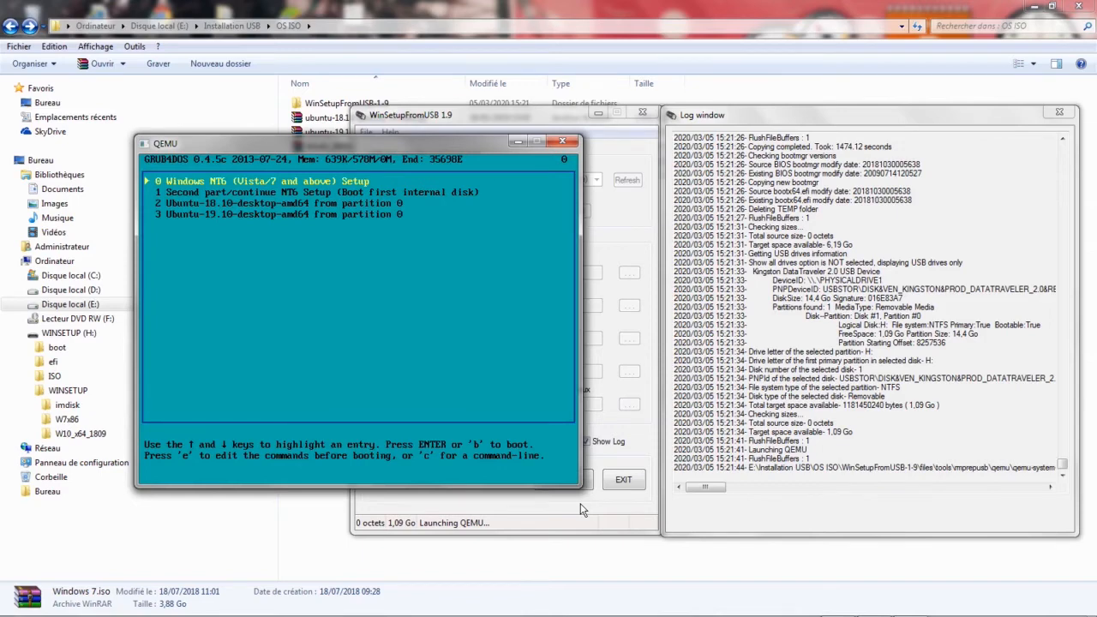
key("Return")
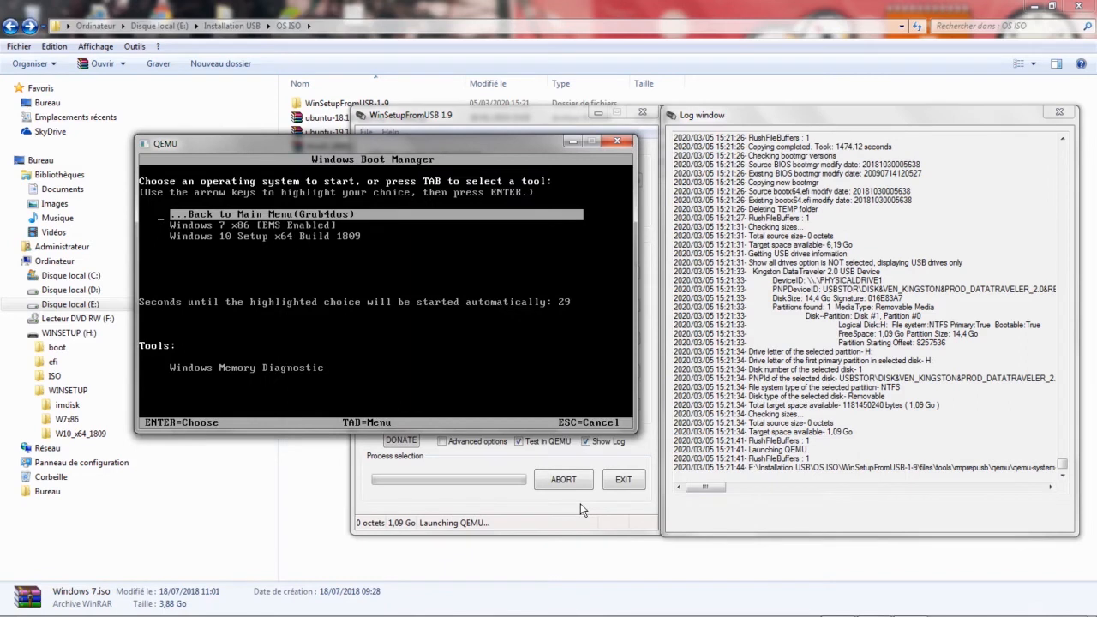
Boot Windows 10 Setup x64 Build 1809 from the Windows Boot Manager.
key("Down")
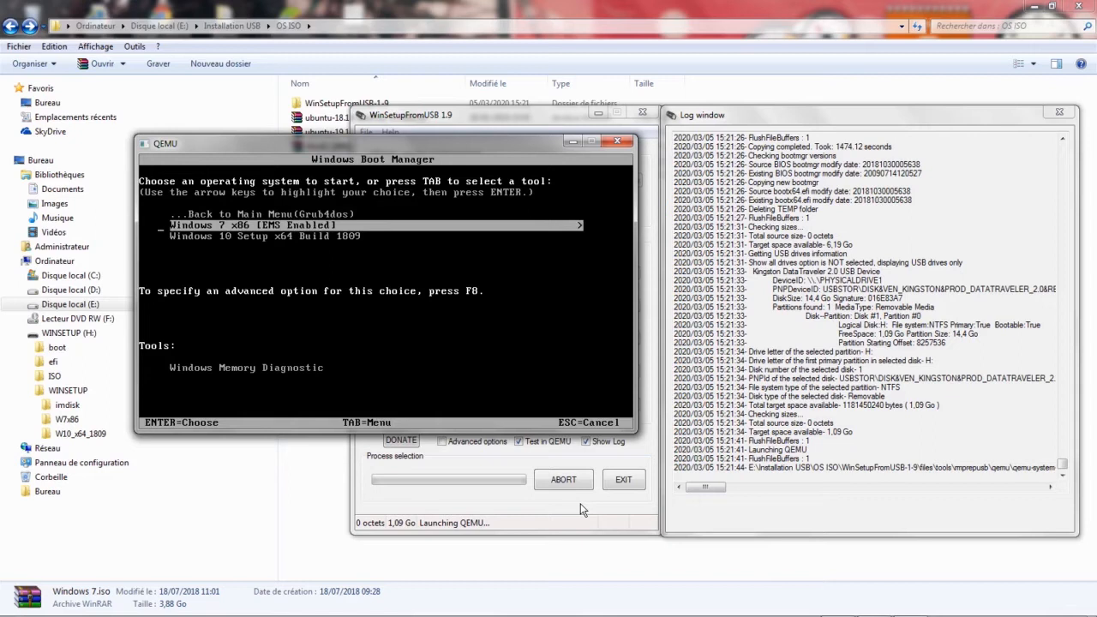
key("Down")
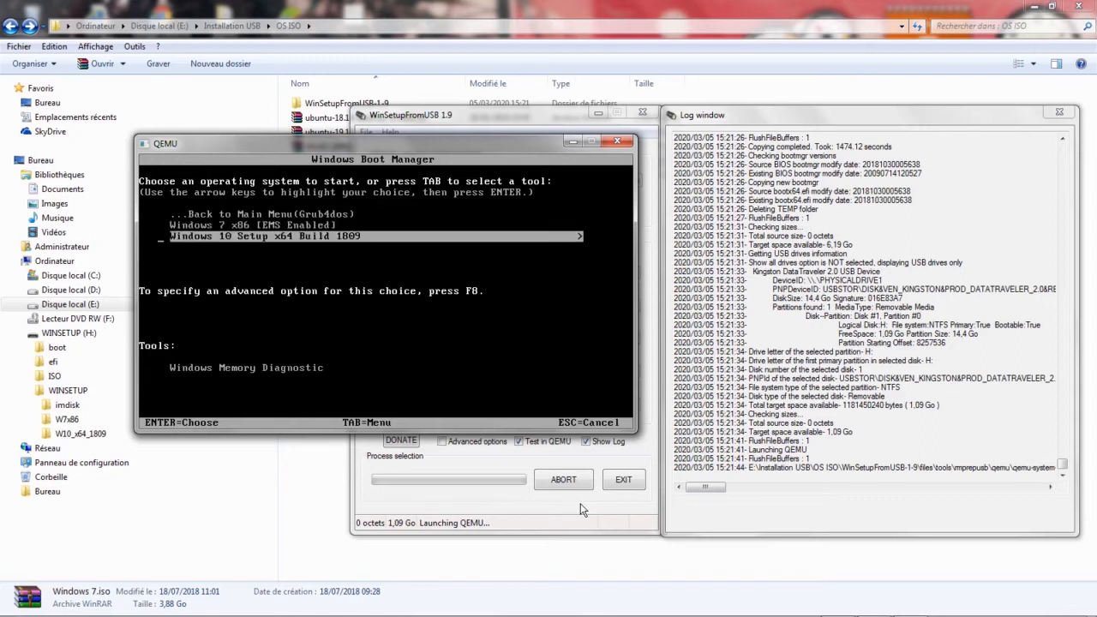
key("Return")
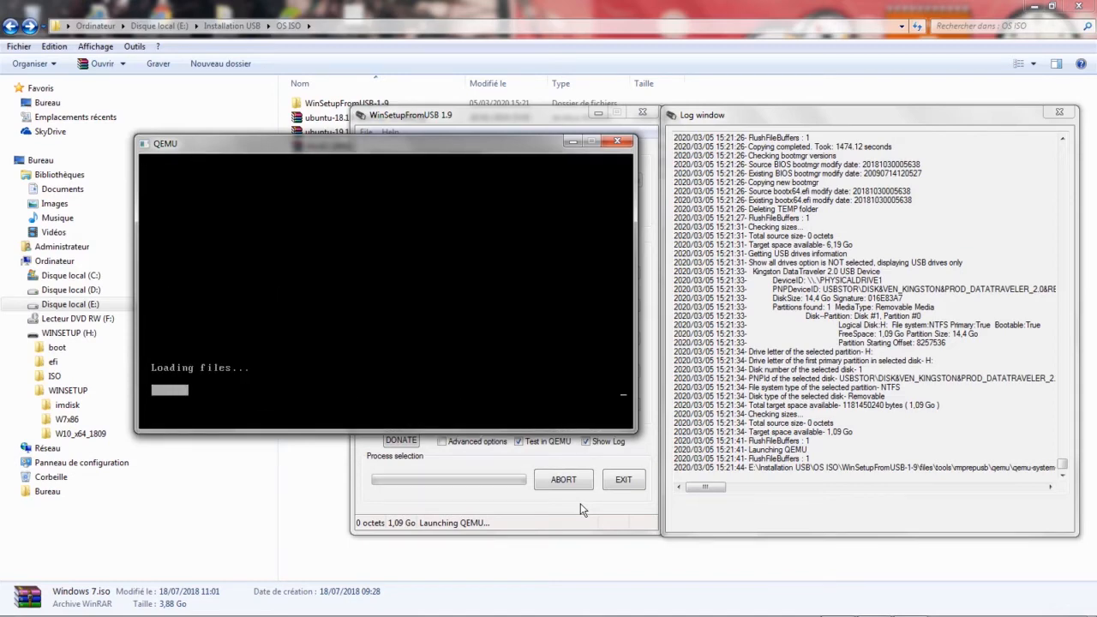
Close the QEMU emulator and acknowledge the completed Windows 10 boot test.
key("ctrl+alt")
key("ctrl+alt")
left_click(616, 140)
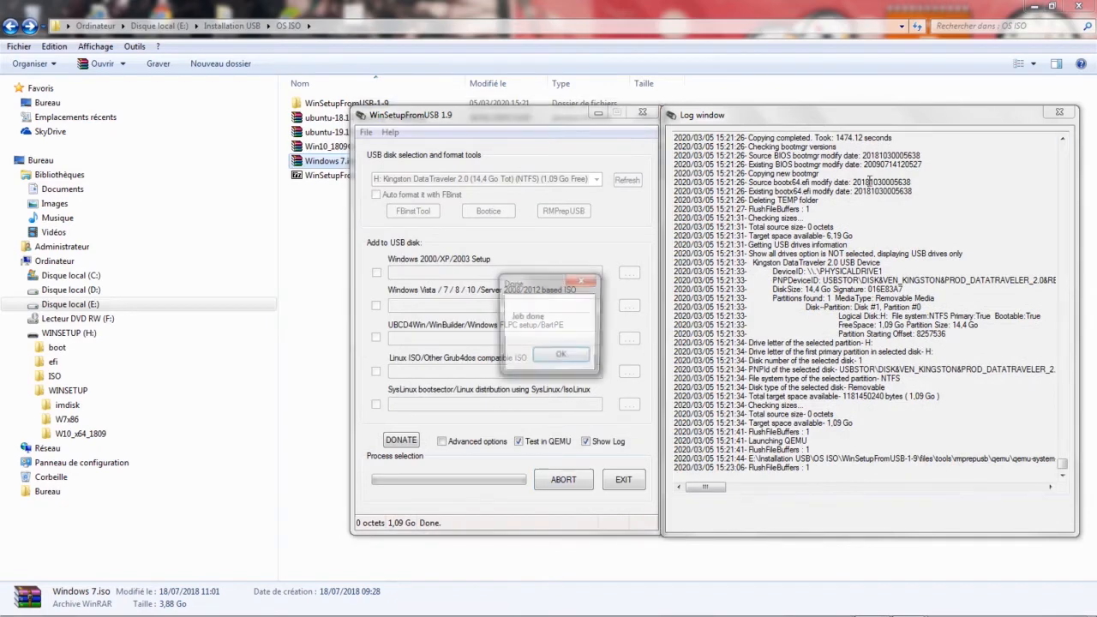
left_click(564, 363)
Close the log window and open the W10_x64_1809 folder on drive H: to check its files.
left_click(1059, 112)
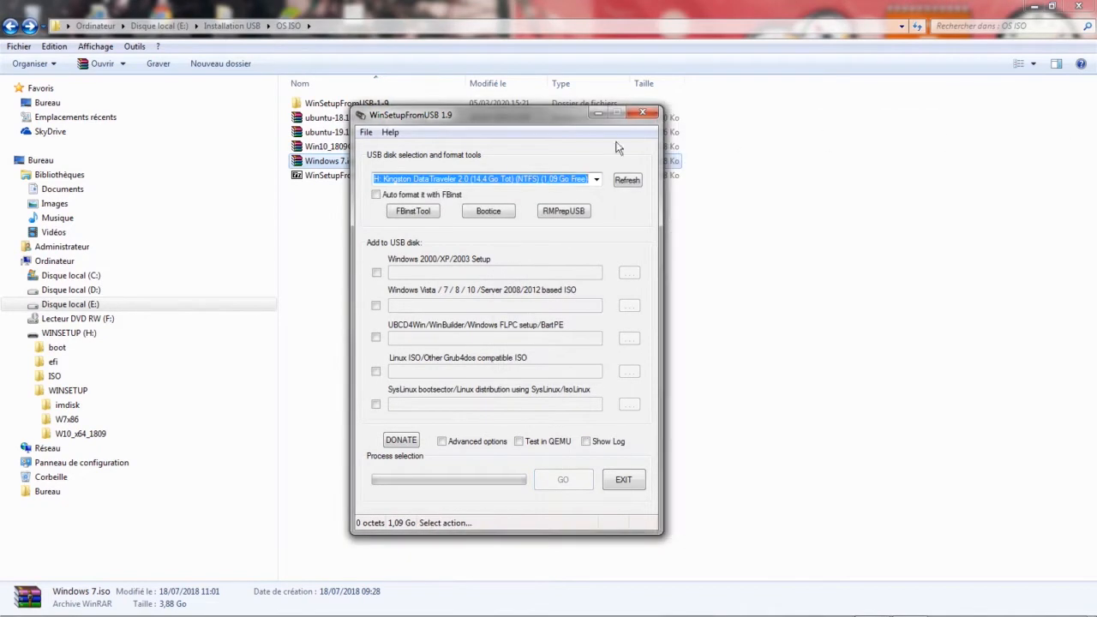
left_click(79, 435)
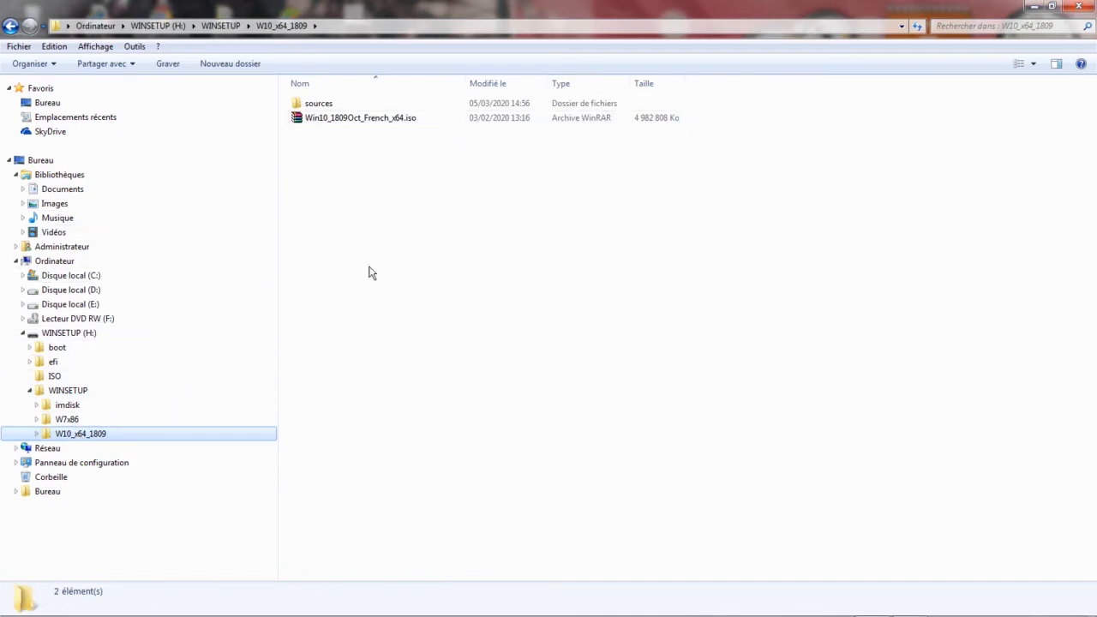
left_click(11, 26)
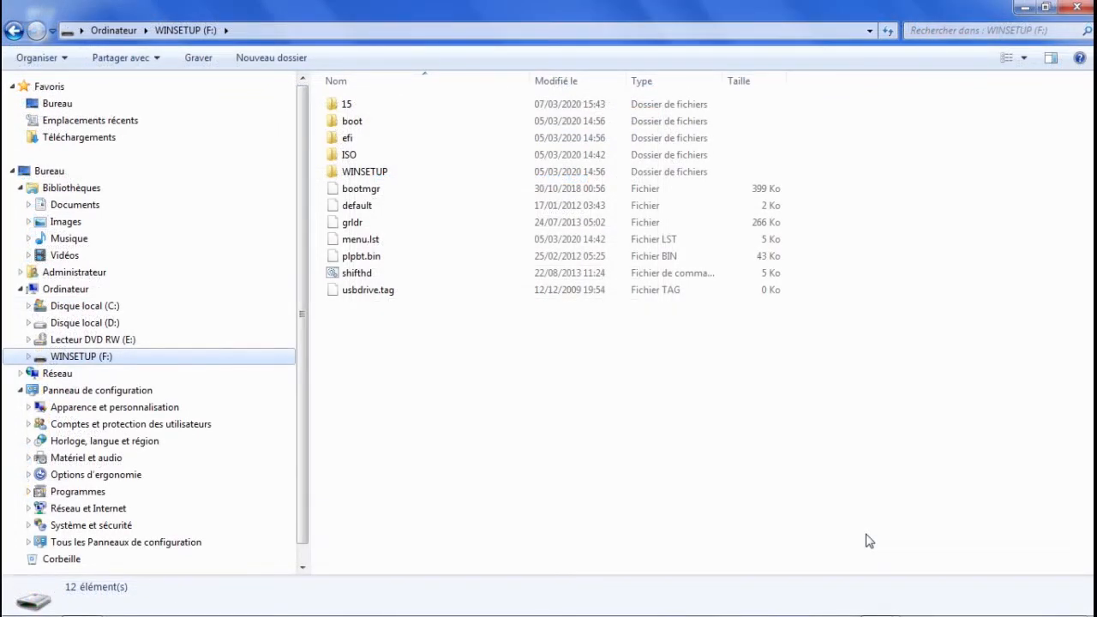
Open menu.lst from the WINSETUP (F:) drive in a maximized Bloc-notes window, without making it the default program for this file type.
left_click(370, 243)
right_click(370, 244)
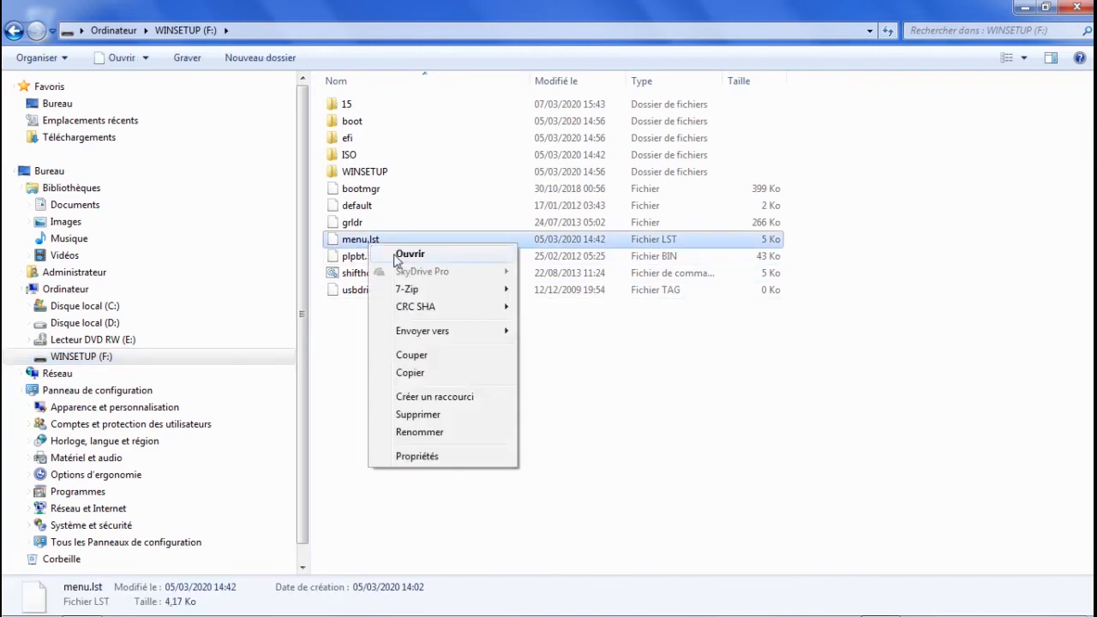
left_click(399, 254)
left_click(442, 363)
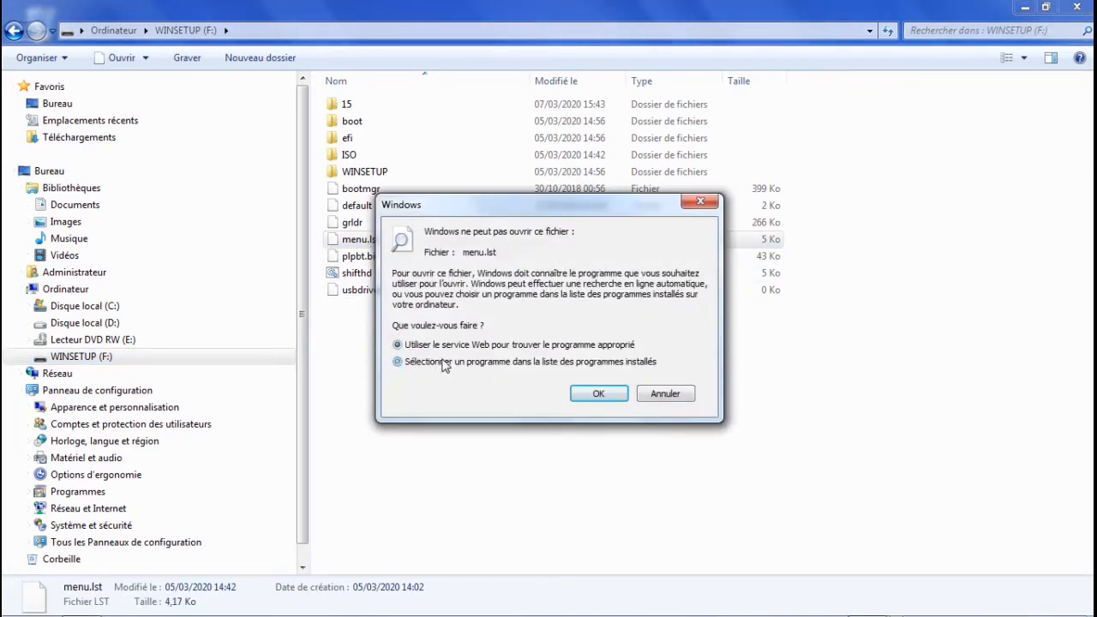
left_click(596, 394)
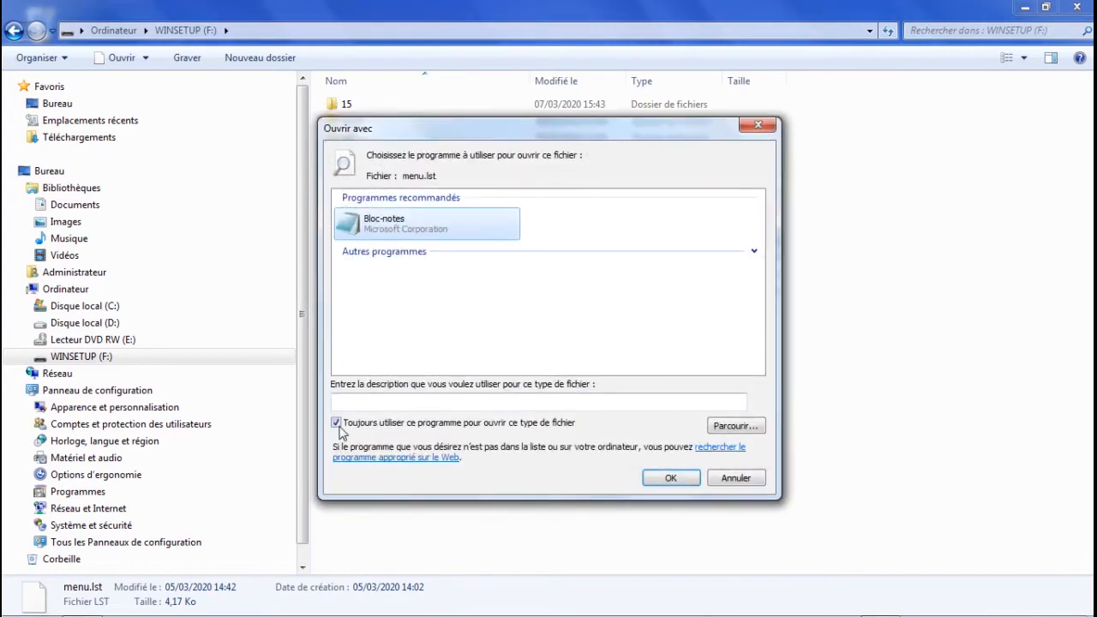
left_click(337, 424)
left_click(673, 478)
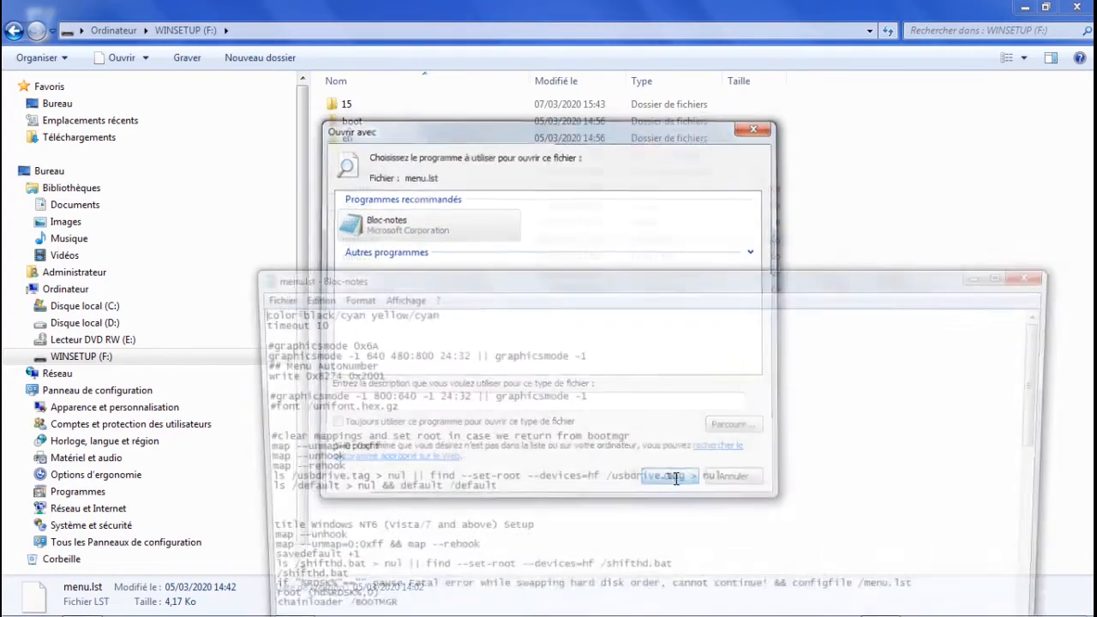
double_click(613, 277)
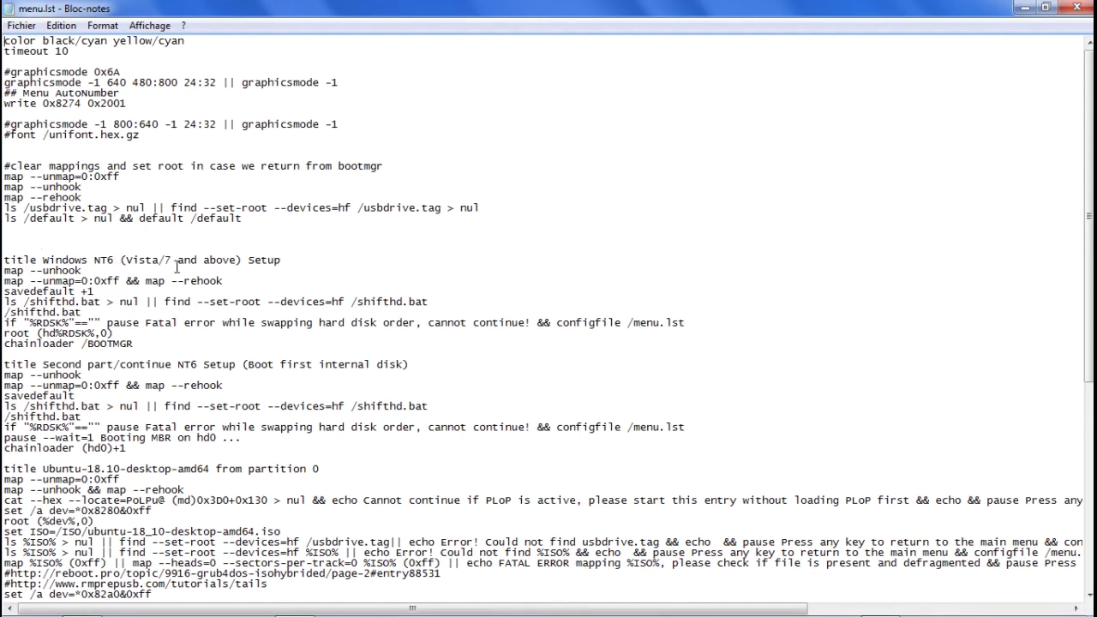
Delete the whole "Second part/continue NT6 Setup (Boot first internal disk)" entry from menu.lst, including the blank line after it.
left_click(5, 366)
key("shift+End")
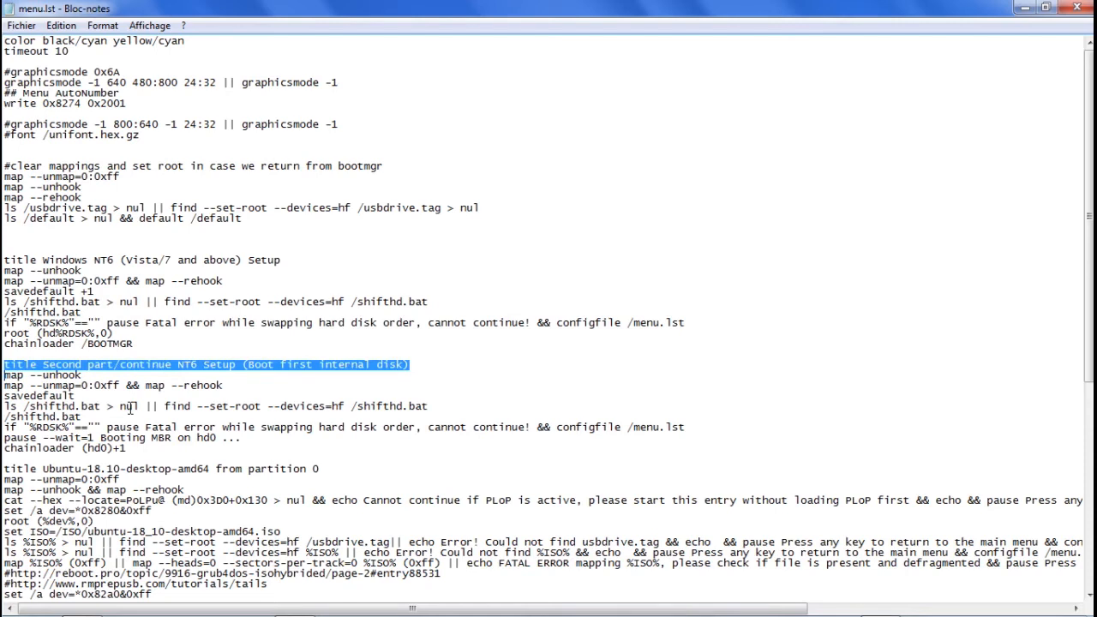
key("shift+Down")
key("shift+Down")
key("shift+Down")
key("shift+Down")
key("shift+Down")
key("shift+Down")
key("shift+Down")
key("shift+Down")
key("shift+Down")
key("ctrl+c")
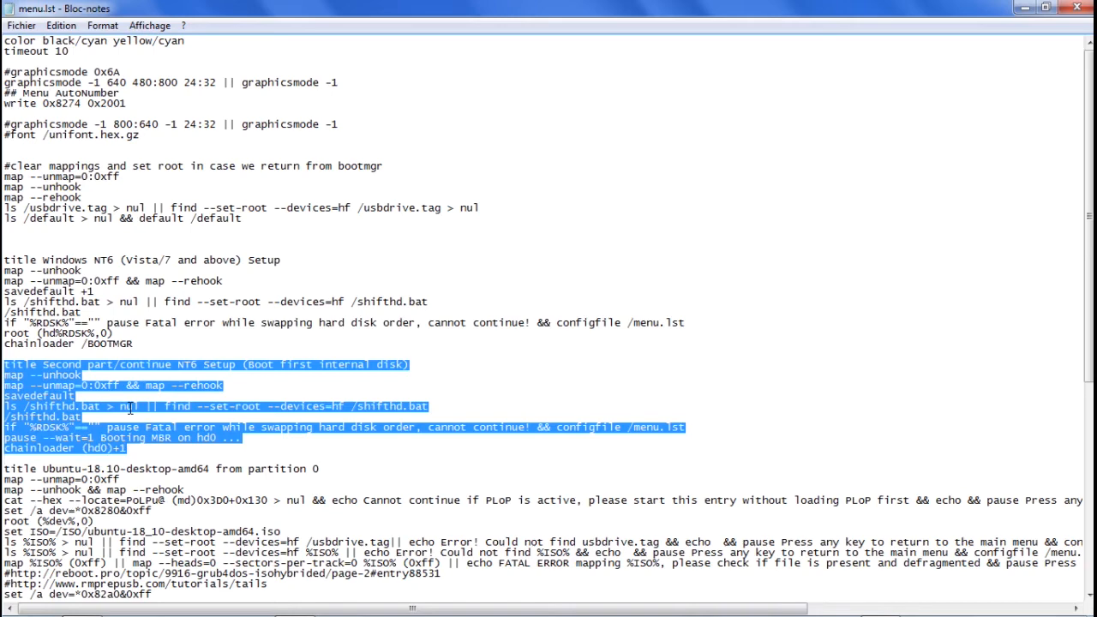
key("Delete")
key("Delete")
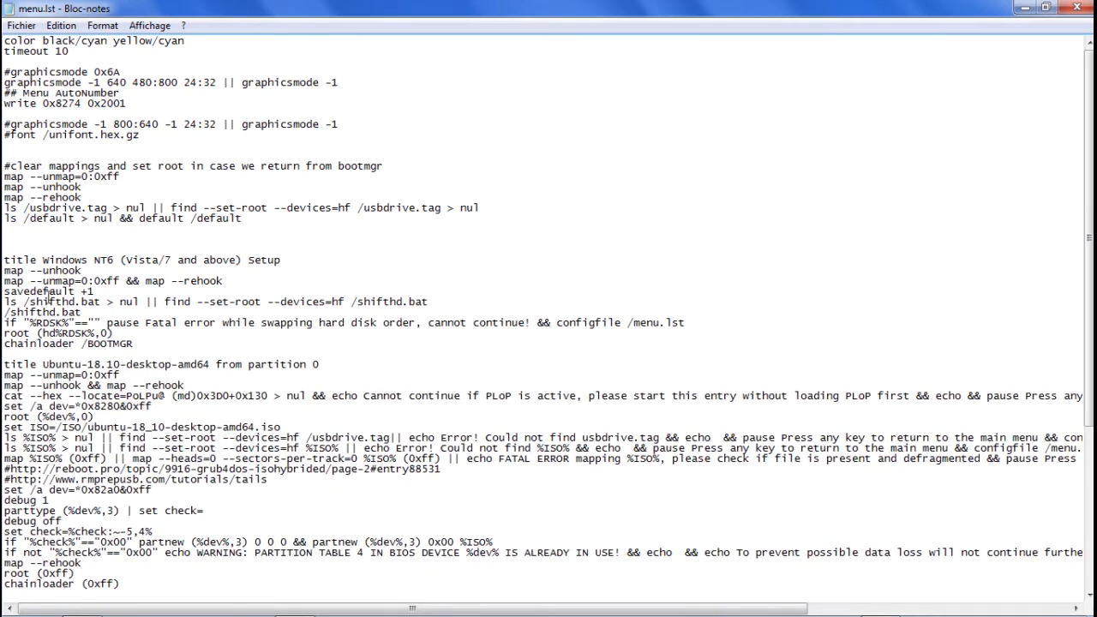
Paste the cut "Second part/continue NT6 Setup" entry at the end of menu.lst, separated by a blank line from the Ubuntu 19.10 entry.
scroll(130, 409, "down", 8)
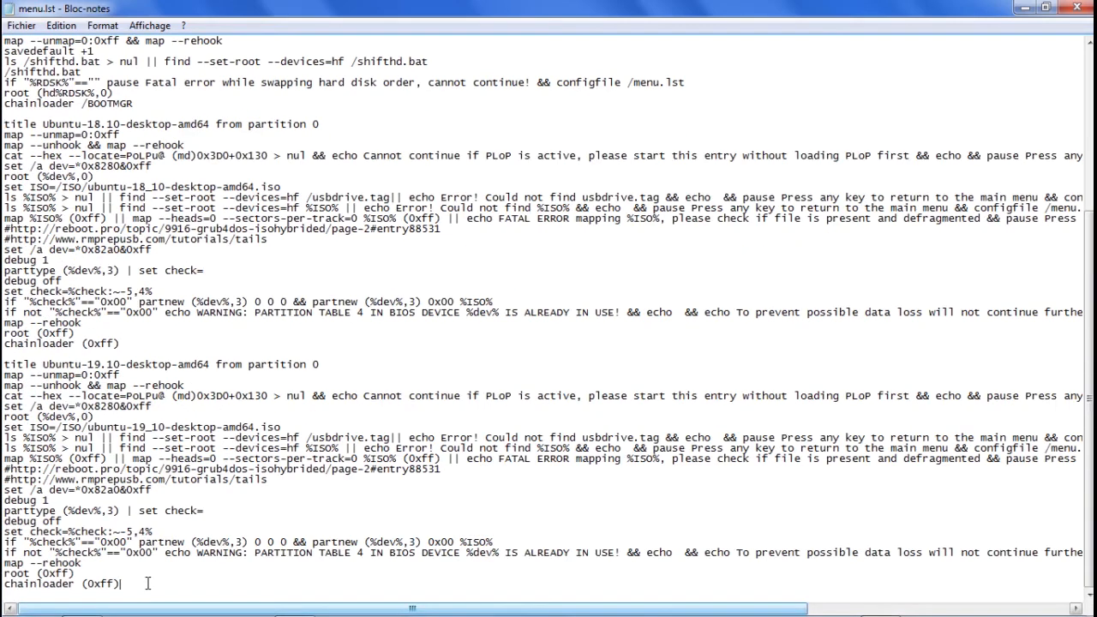
key("Return")
key("Return")
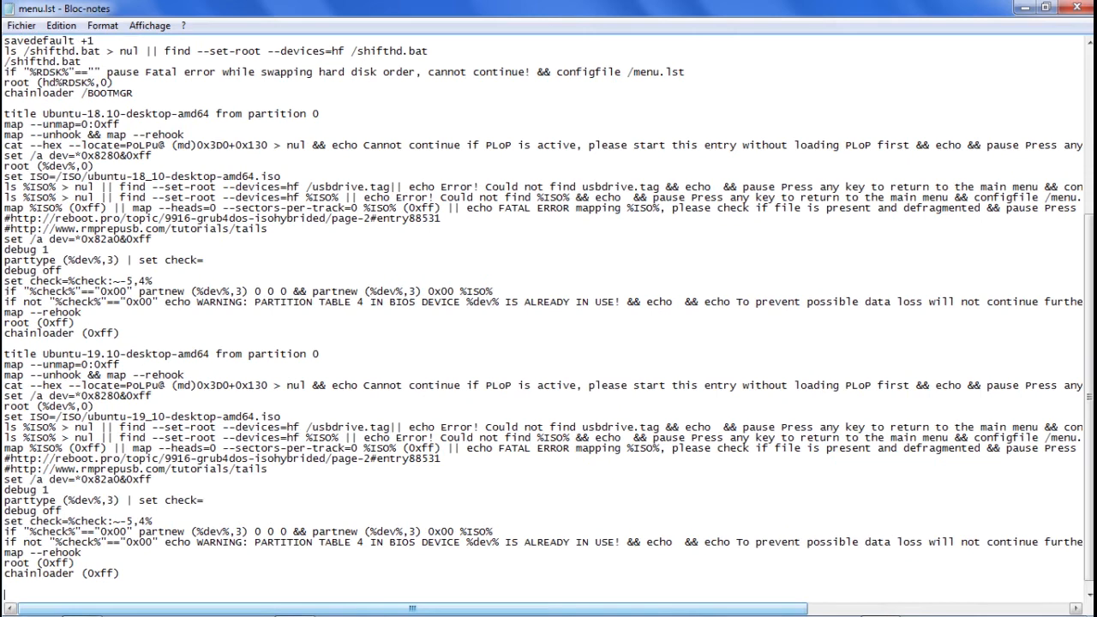
key("ctrl+v")
left_click(152, 390)
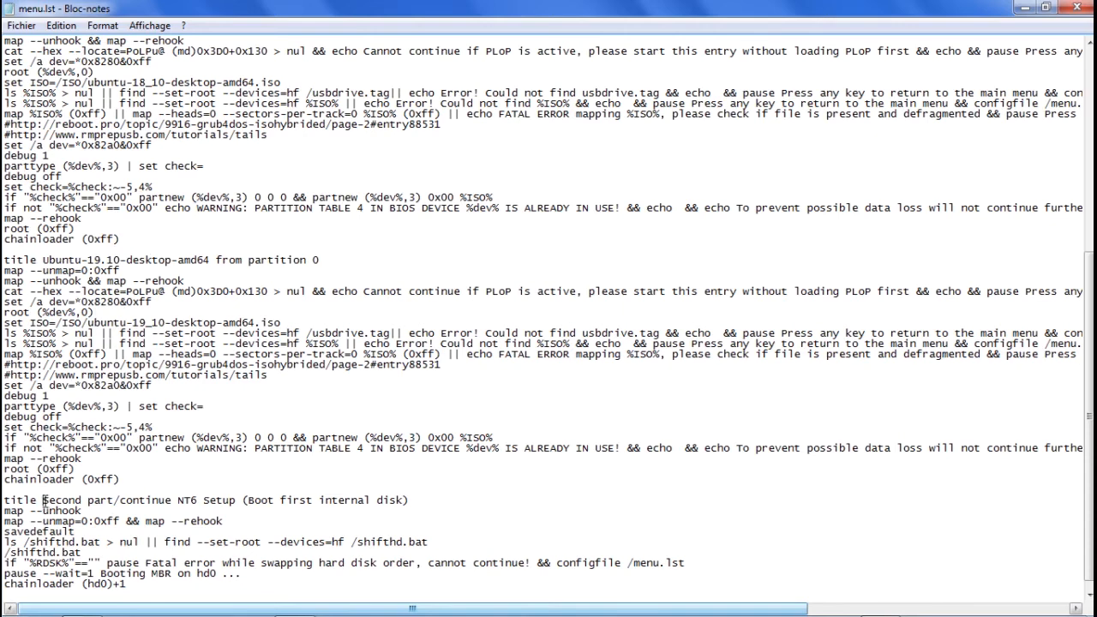
Retitle the last menu entry "Booter avec disque dur interne".
left_click_drag(43, 499, 410, 499)
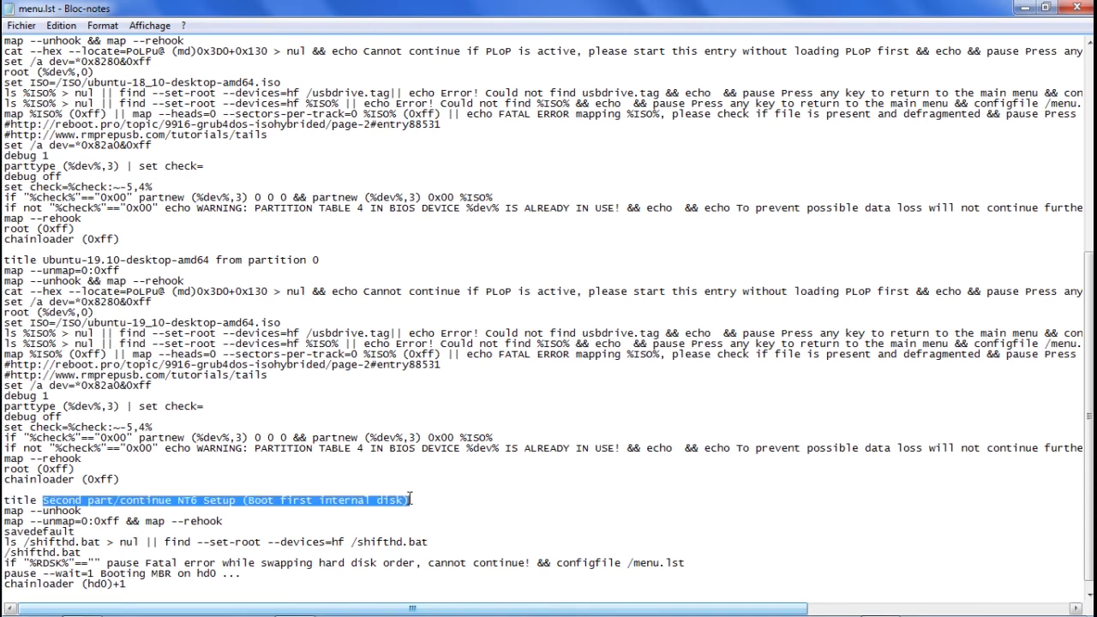
type("Booter ave")
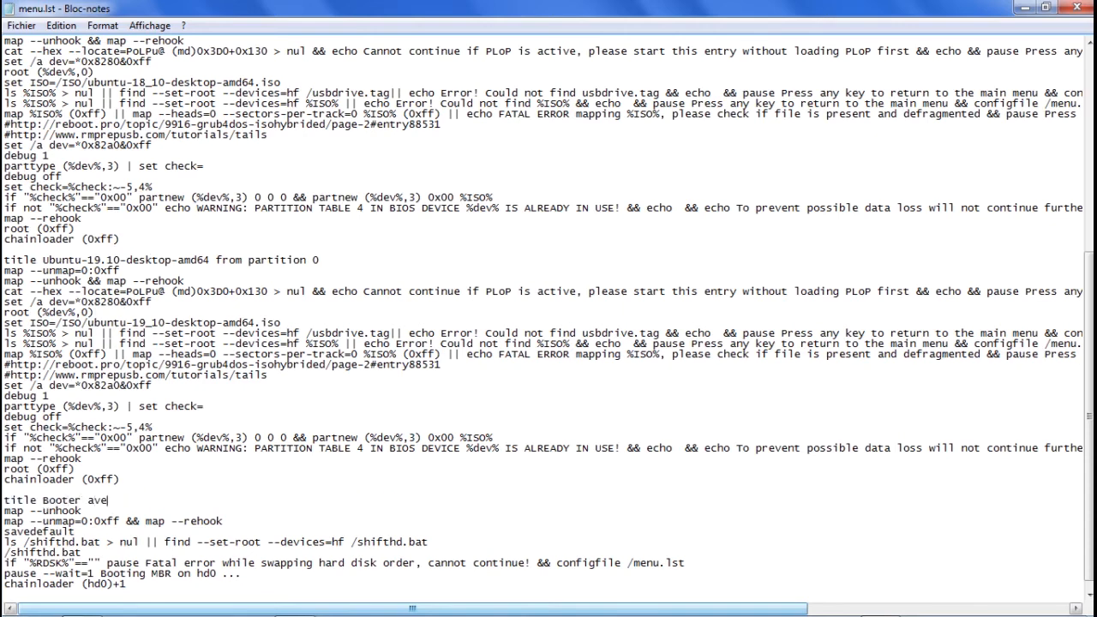
type("c disque dur interne")
Insert "Installer" before "Windows" in the title of the Windows NT6 setup entry.
scroll(144, 482, "up", 11)
left_click(43, 260)
type("InstaWindows NT6 (Vista/7 and above) Setup")
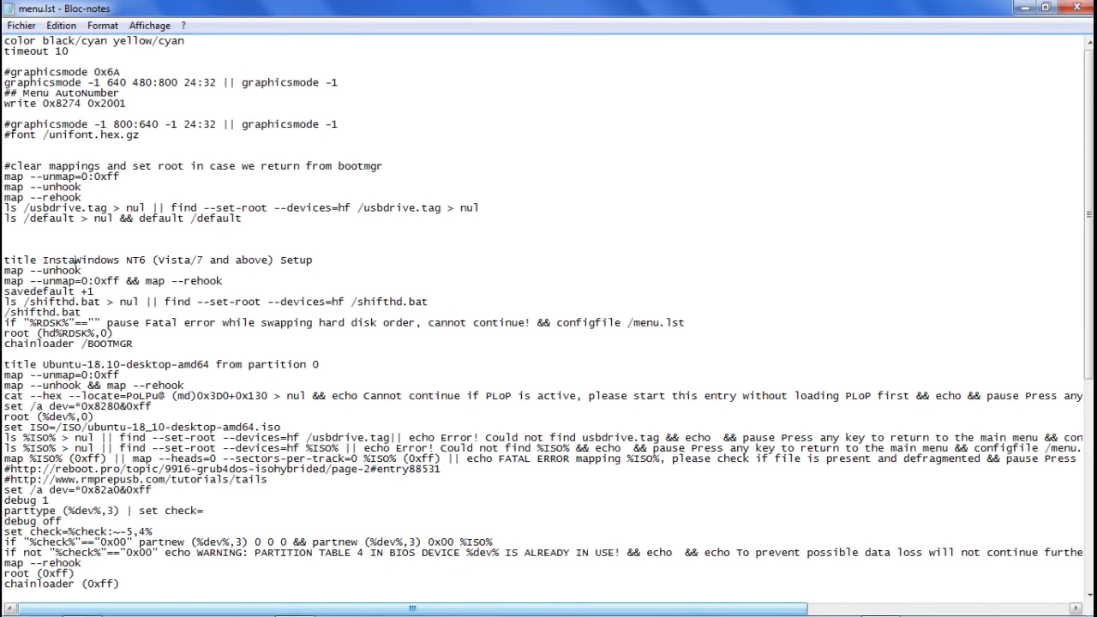
type("llaer")
key("Delete")
key("Right")
key("Right")
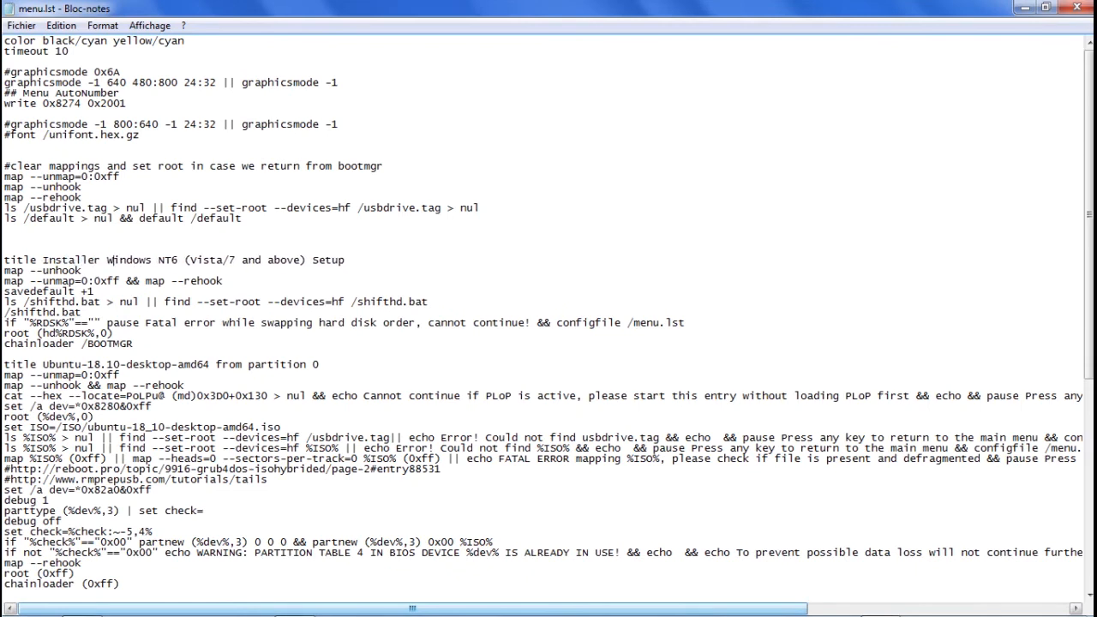
Replace "NT6 (Vista/7 and above) Setup" in the first entry's title so it reads "Installer Windows 10 ou Windows 7".
key("Right")
key("Right")
key("Right")
key("Right")
key("Right")
key("Right")
key("Right")
type("10 ou")
type(" Windows 7")
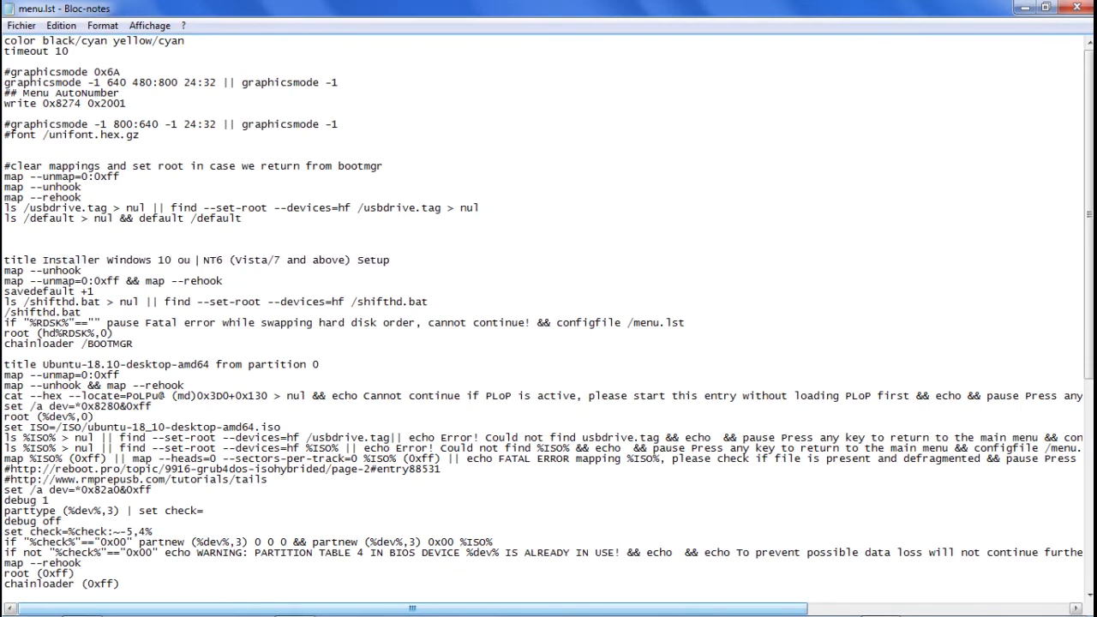
key("ctrl+shift+Right")
key("ctrl+shift+Right")
key("ctrl+shift+Right")
key("ctrl+shift+Right")
key("ctrl+shift+Right")
key("ctrl+shift+Right")
key("ctrl+shift+Right")
key("ctrl+shift+Right")
key("ctrl+shift+Right")
key("ctrl+shift+Right")
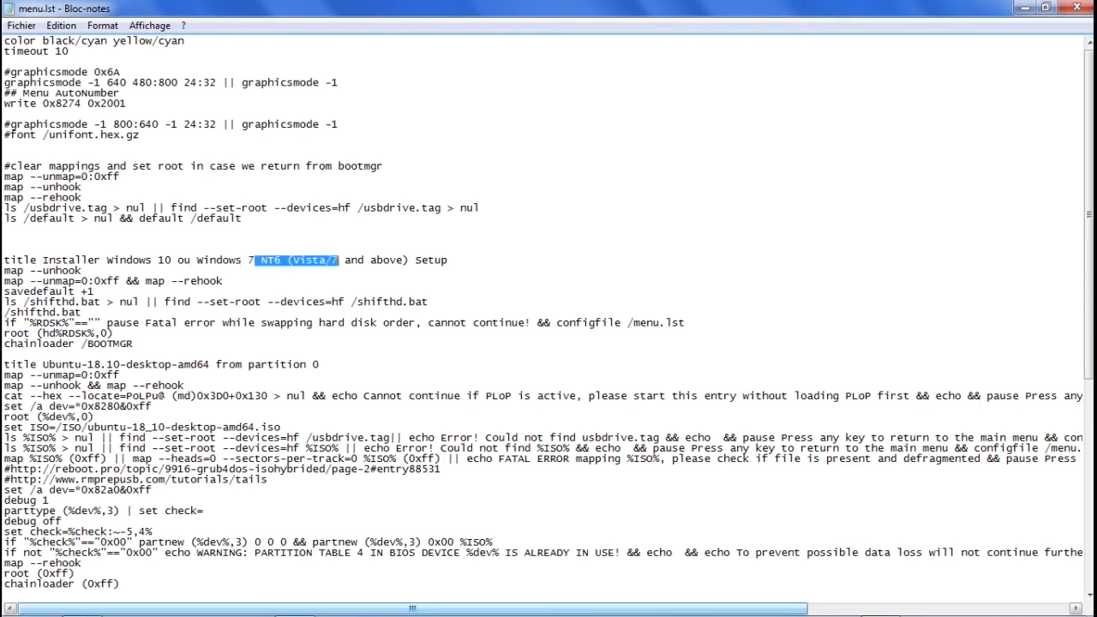
key("Delete")
Copy the word "Installer" from the Windows entry's title to the start of the Ubuntu 18.10 title.
double_click(64, 260)
key("ctrl+c")
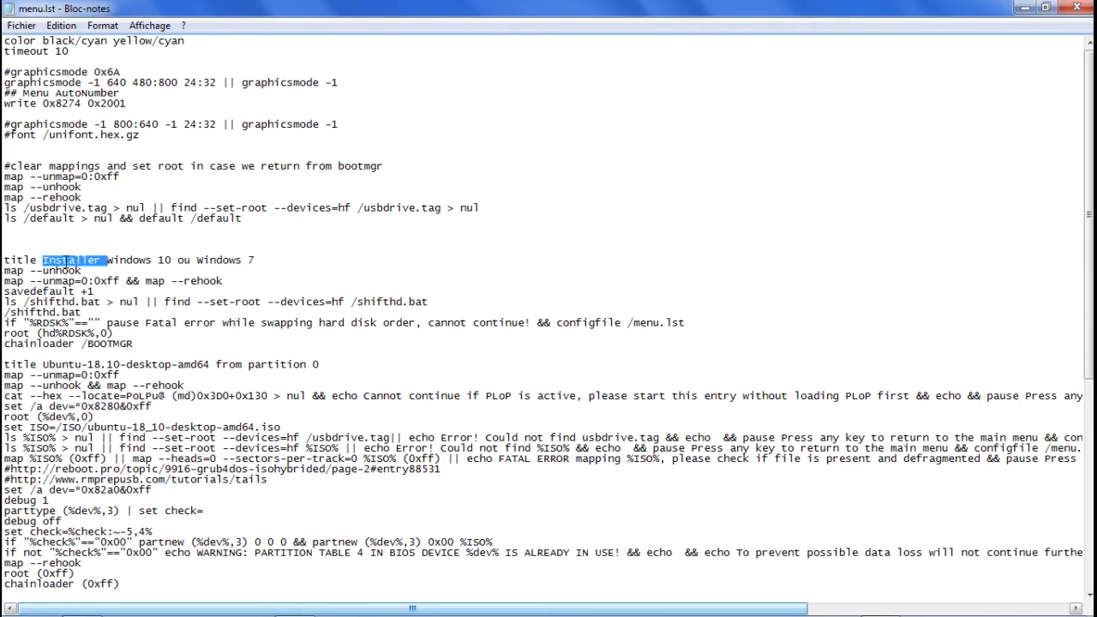
left_click(42, 364)
key("ctrl+v")
Remove "-desktop-amd" and "from partition 0" from the Ubuntu 18.10 title so it reads "Installer Ubuntu-18.10 64bits".
key("Right")
key("Right")
key("Right")
key("Right")
key("Right")
key("Right")
key("Right")
key("Right")
key("Right")
key("Right")
key("Right")
key("Right")
key("shift+Right")
key("shift+Right")
key("shift+Right")
key("shift+Right")
key("shift+Right")
key("shift+Right")
key("shift+Right")
key("shift+Right")
key("shift+Right")
key("shift+Right")
key("shift+Right")
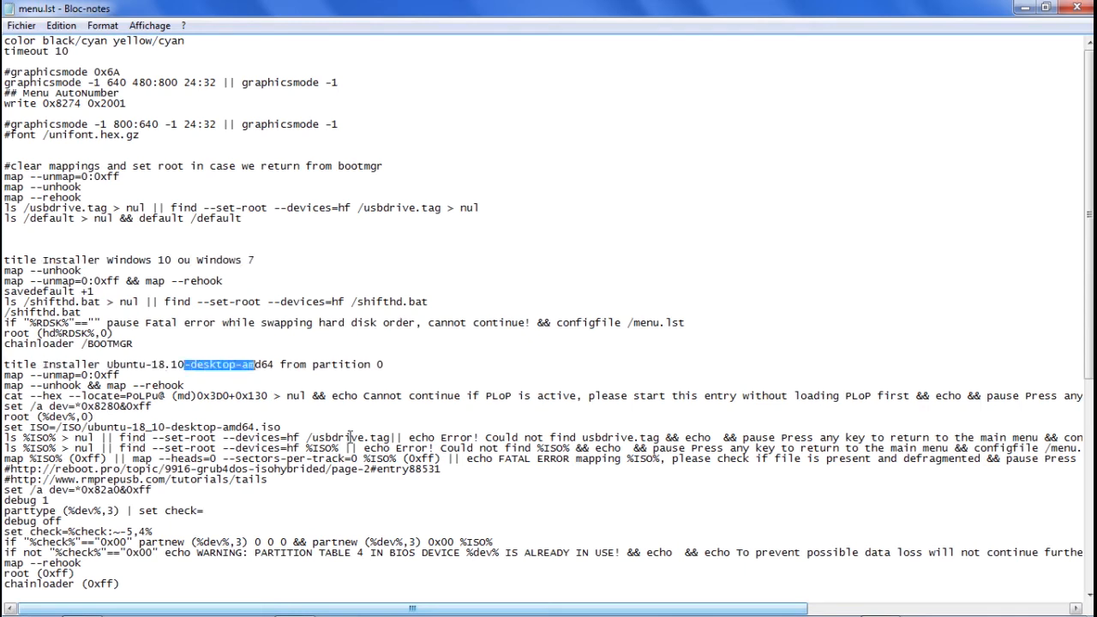
key("Right")
key("Right")
type("bits")
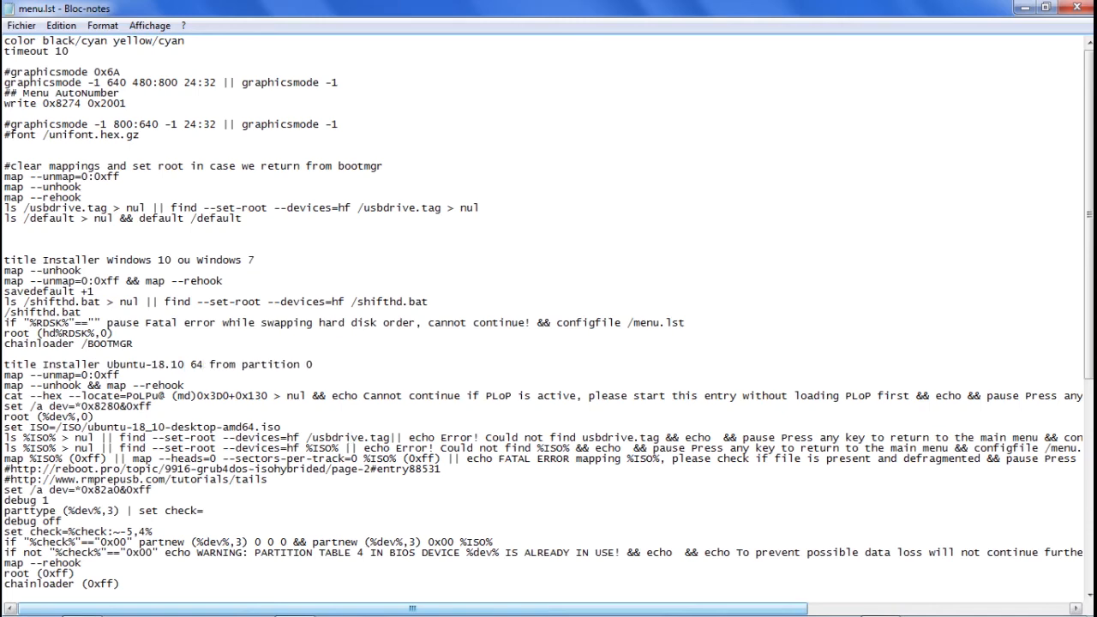
key("shift+End")
key("Delete")
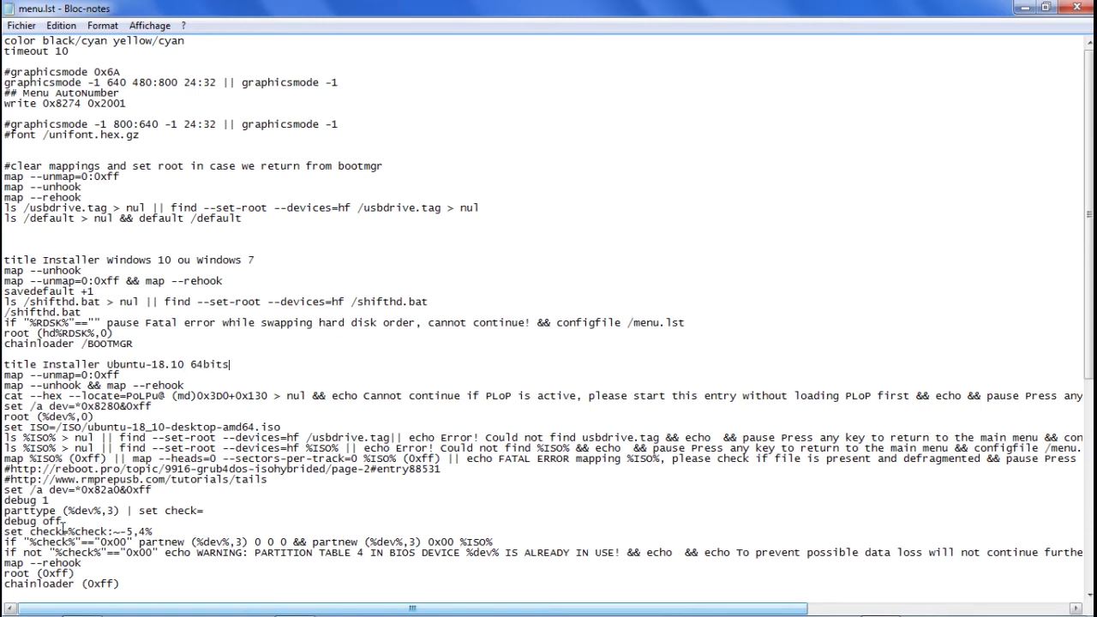
Retitle the Ubuntu 19.10 entry "Installer Ubuntu-19.10 64bits", reusing "Installer" and "64bits" copied from the other titles.
scroll(63, 528, "down", 3)
scroll(63, 523, "down", 1)
left_click(43, 479)
key("ctrl+v")
left_click_drag(184, 479, 387, 479)
left_click_drag(182, 239, 229, 239)
key("ctrl+c")
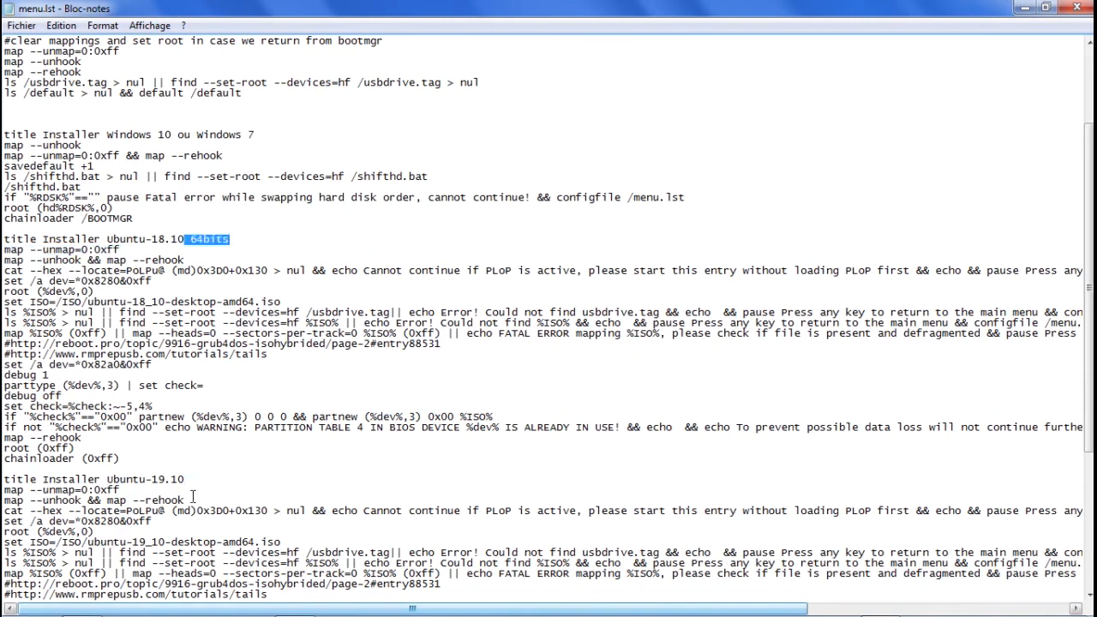
left_click(312, 480)
key("ctrl+v")
key("Delete")
scroll(318, 476, "down", 7)
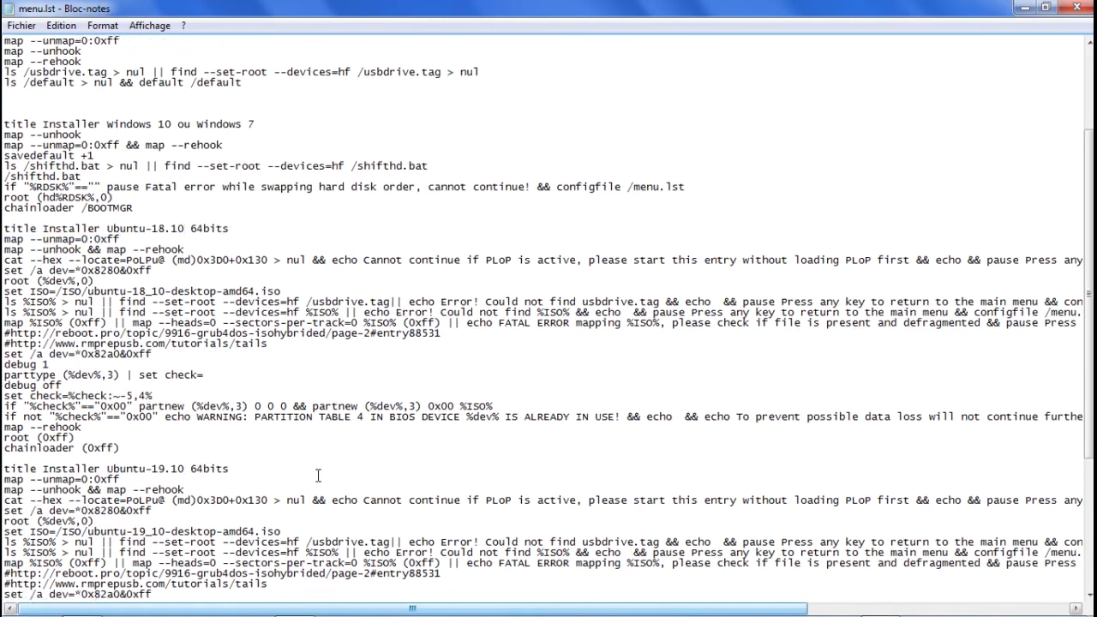
Change the highlighted-entry colours in the color line of menu.lst to yellow/red.
scroll(318, 476, "up", 11)
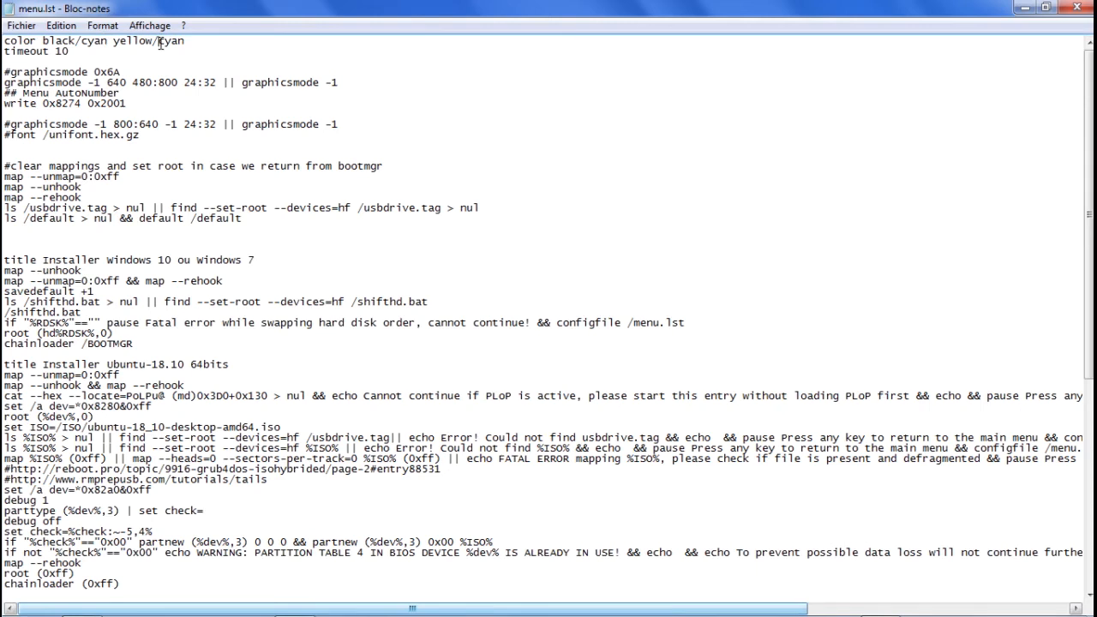
left_click_drag(159, 42, 183, 45)
type("red")
Set the boot menu timeout to 20 and close menu.lst, saving the changes.
double_click(60, 54)
left_click(57, 55)
key("Delete")
type("2")
left_click(1077, 8)
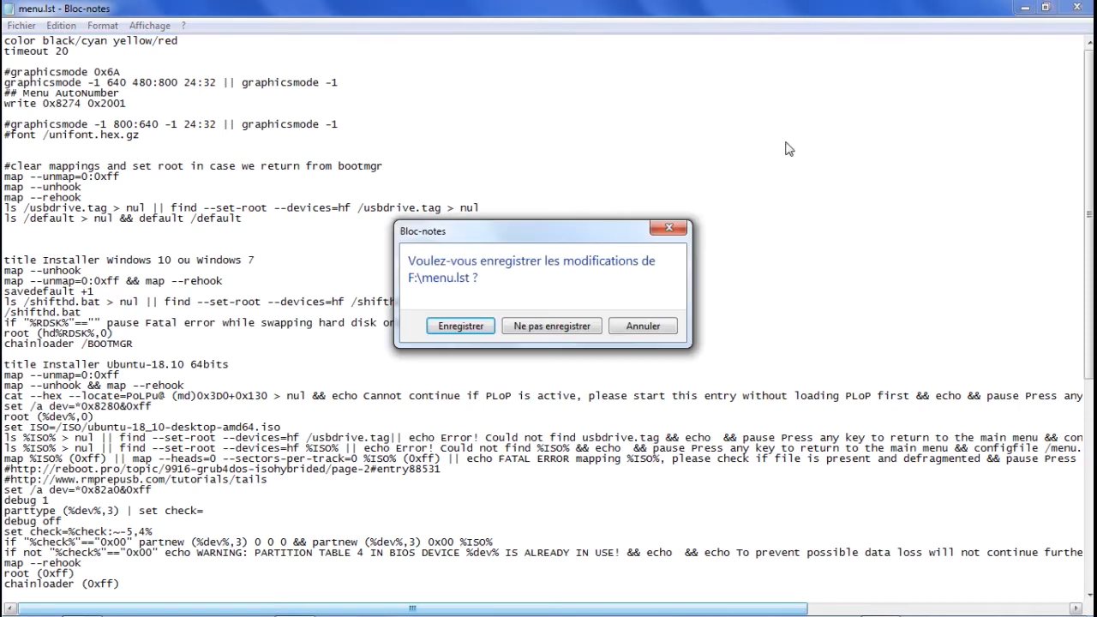
left_click(461, 329)
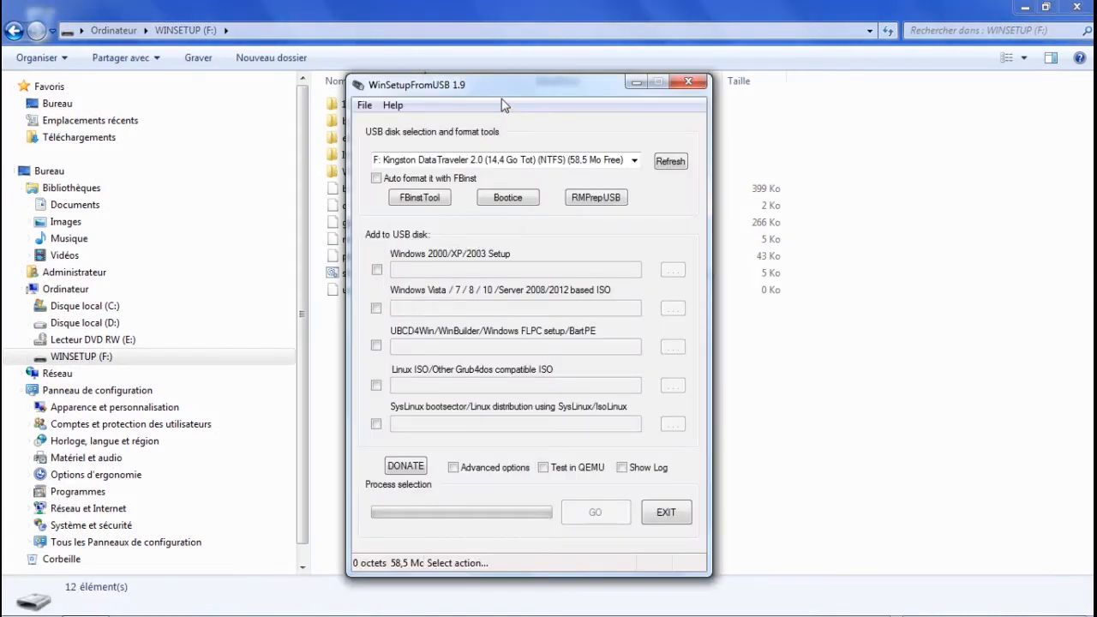
Run a QEMU test of the F: USB drive in WinSetupFromUSB and move through the boot menu entries to check the customized menu.
left_click(567, 467)
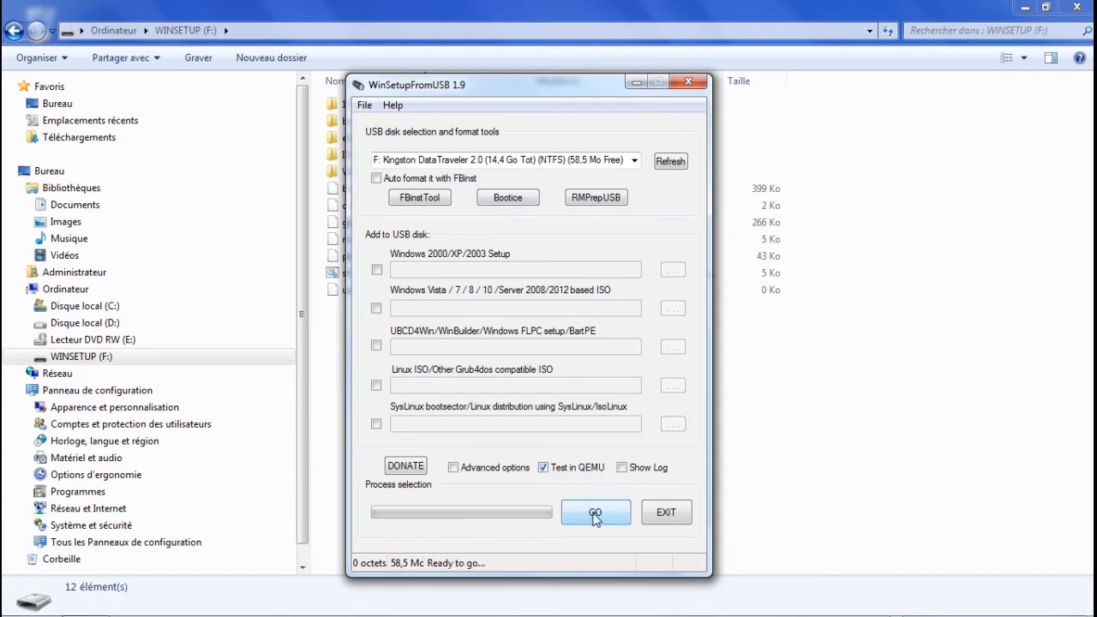
left_click(595, 514)
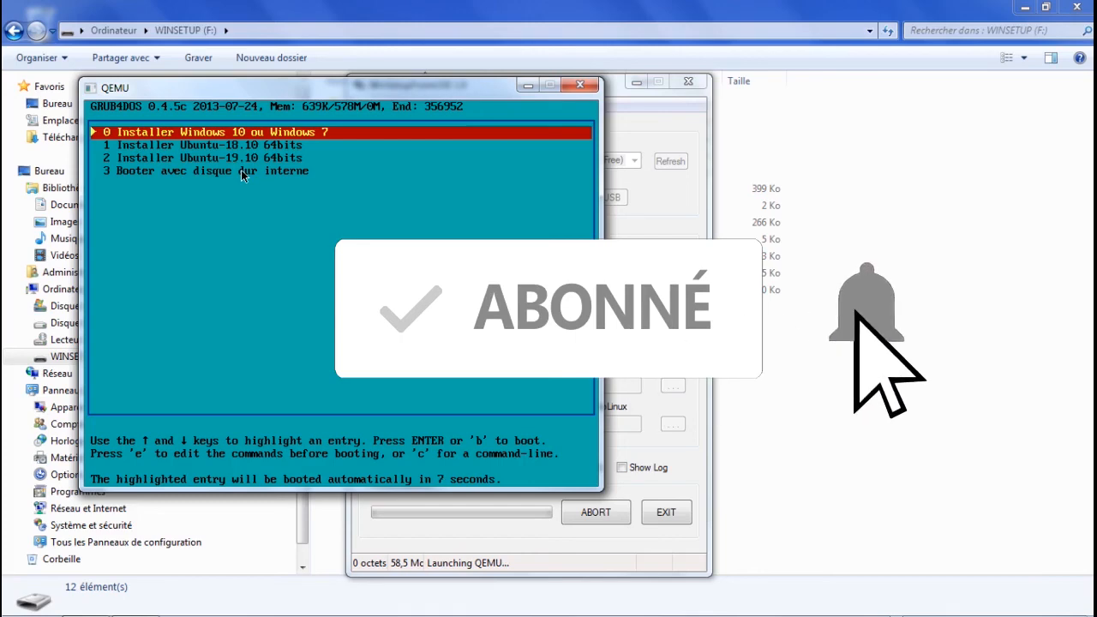
key("Down")
key("Down")
key("Down")
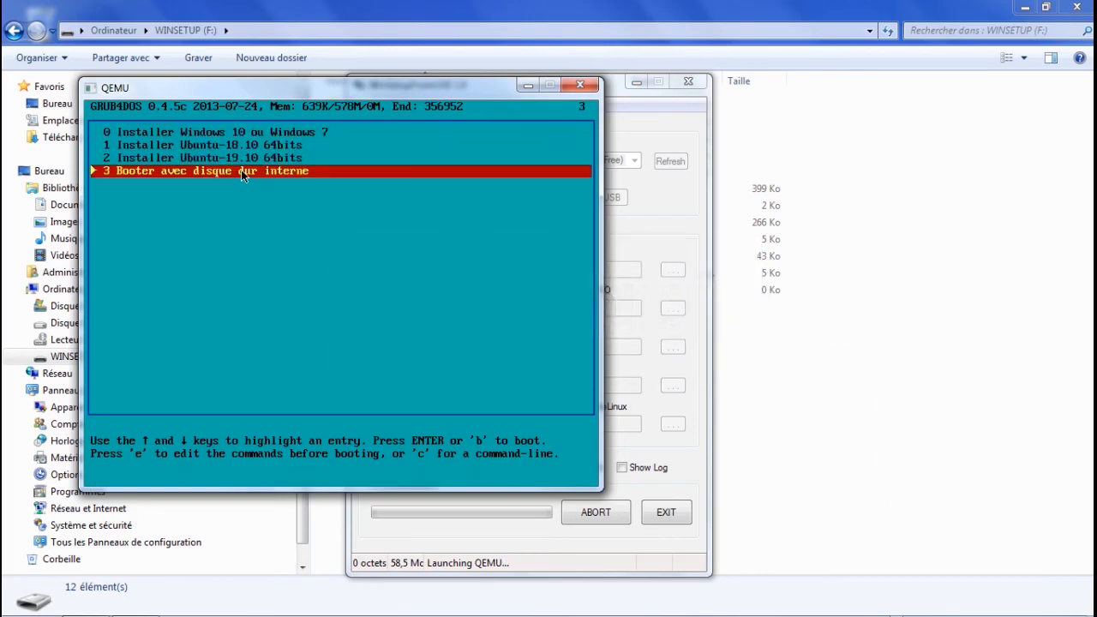
key("Up")
key("Up")
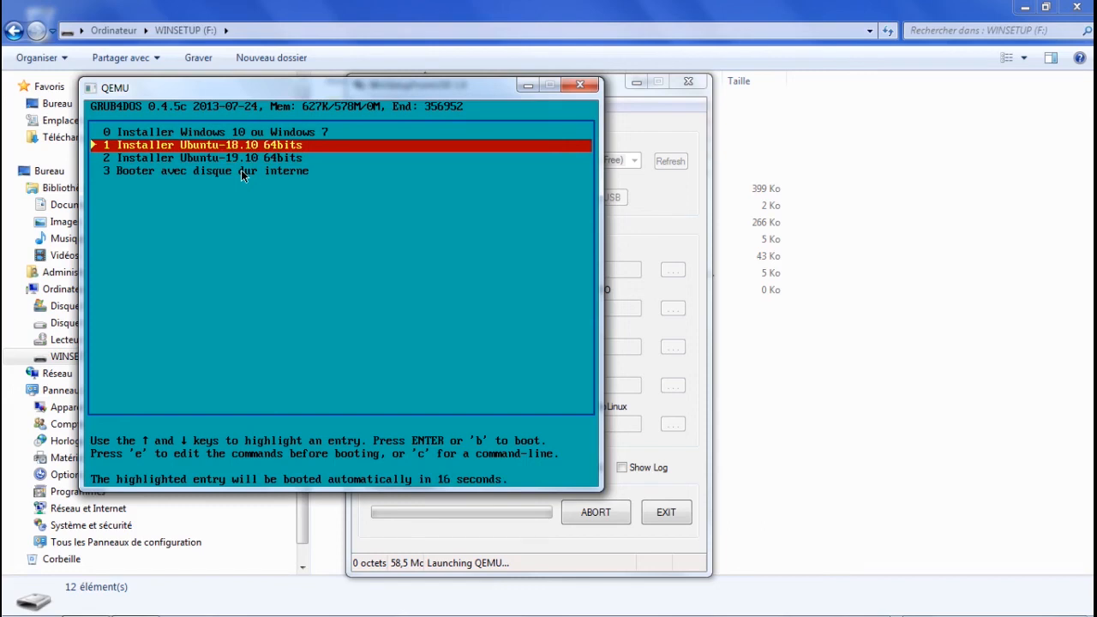
Close the QEMU emulator and dismiss the job completion message.
left_click(578, 86)
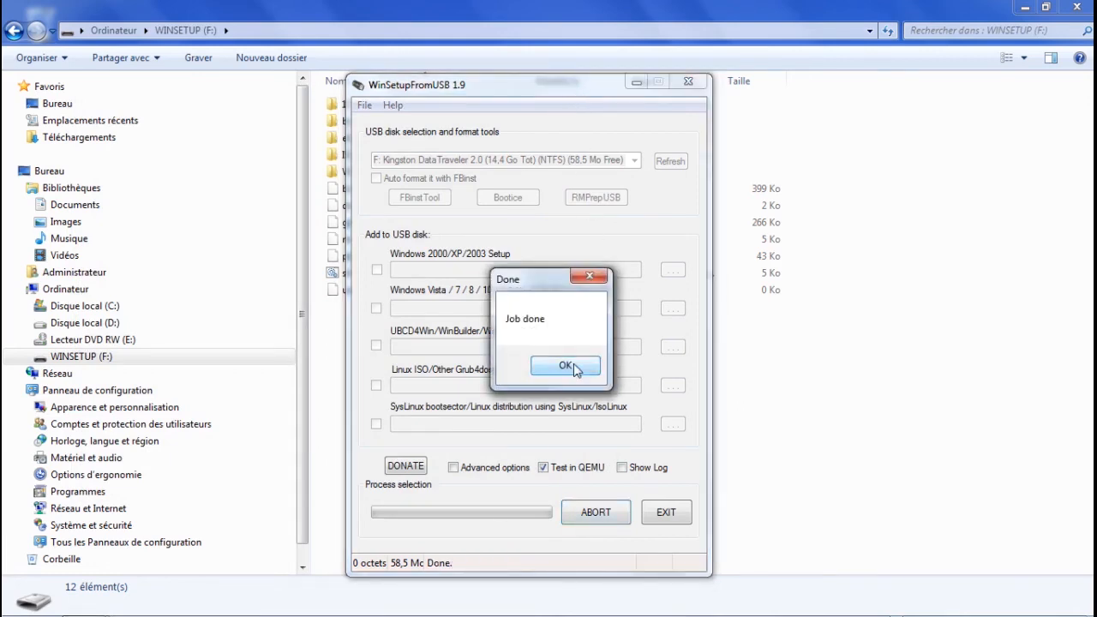
left_click(566, 433)
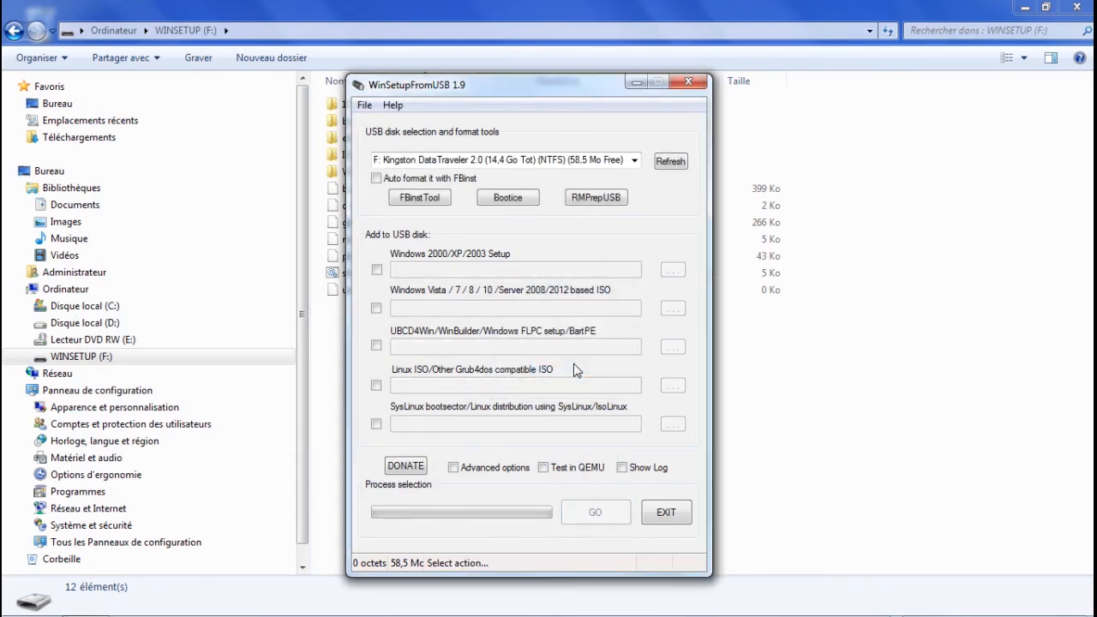